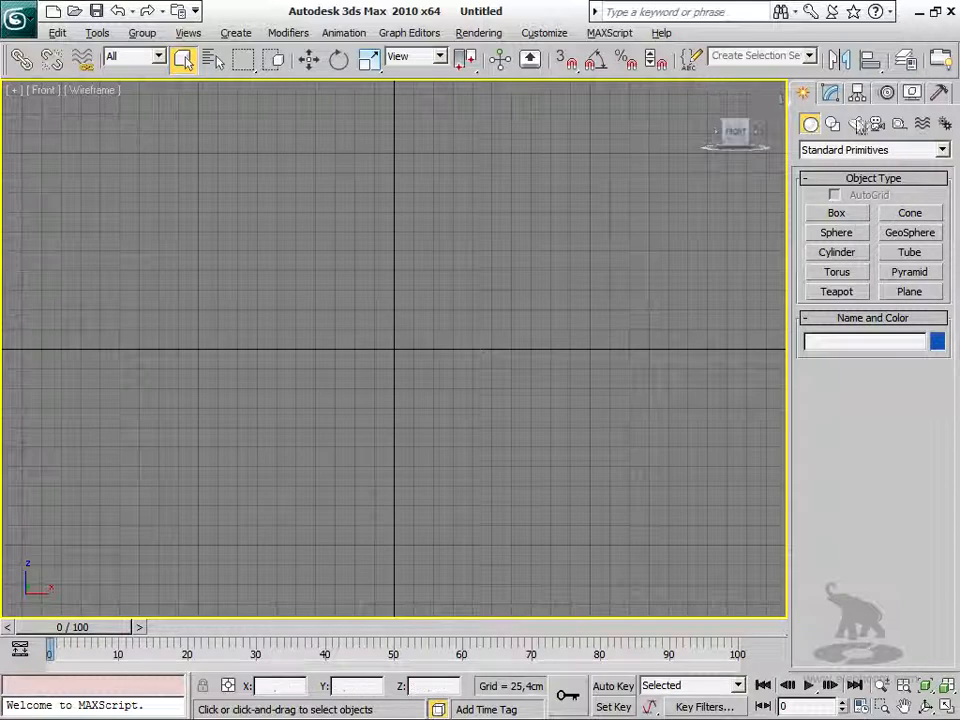
Draw a circle spline centred on the grid origin in the Front view.
{"action": "left_click", "coordinate": [832, 123]}
{"action": "left_click", "coordinate": [837, 247]}
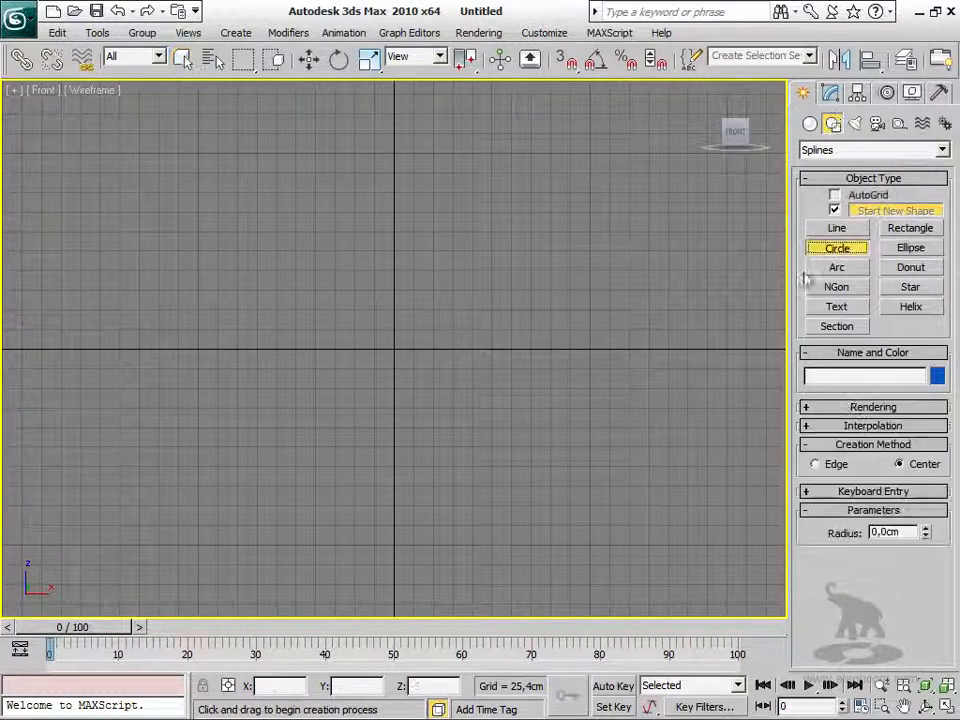
{"action": "left_click", "coordinate": [393, 348]}
{"action": "left_click_drag", "start_coordinate": [393, 348], "coordinate": [564, 452]}
Draw a rectangle spline about 79 cm long and 52 cm wide across the circle's topmost point, and hide the grid.
{"action": "left_click", "coordinate": [917, 228]}
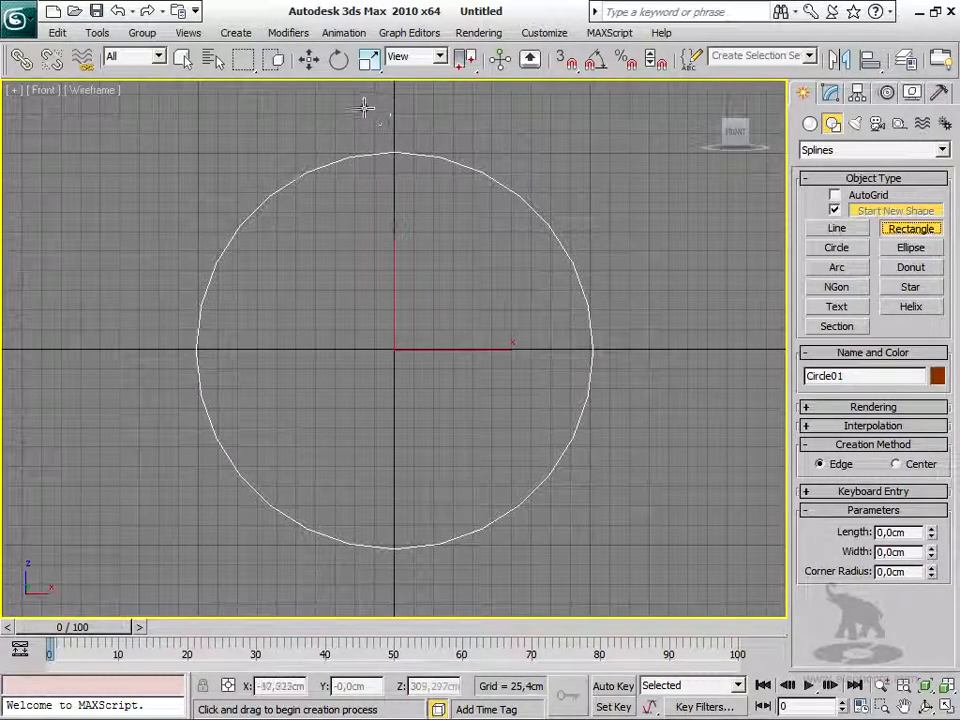
{"action": "left_click_drag", "start_coordinate": [375, 113], "coordinate": [415, 175]}
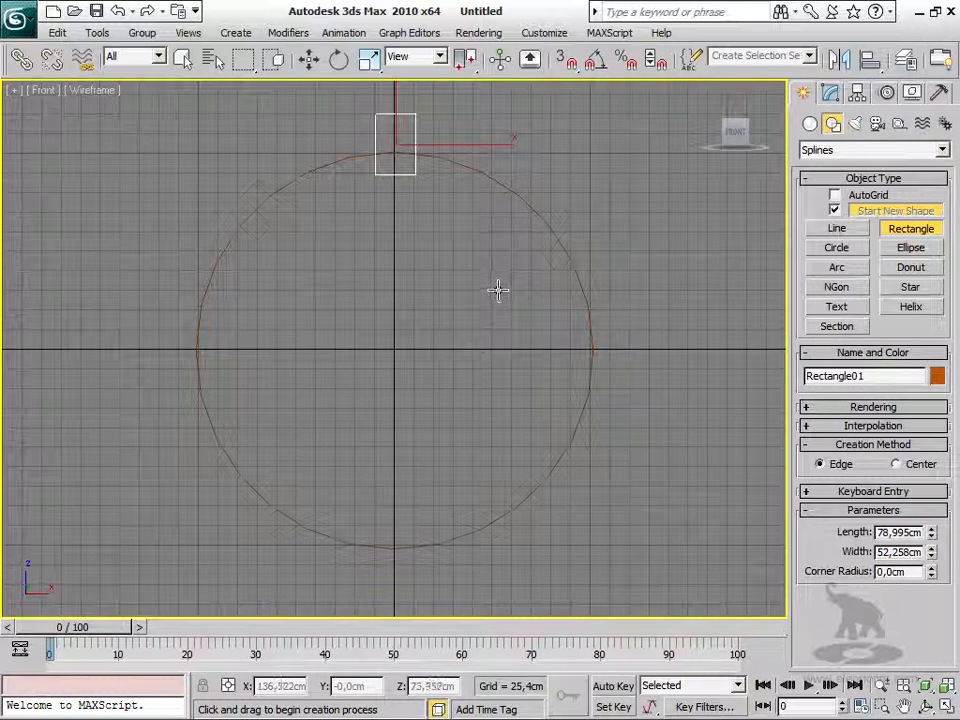
{"action": "key", "text": "g"}
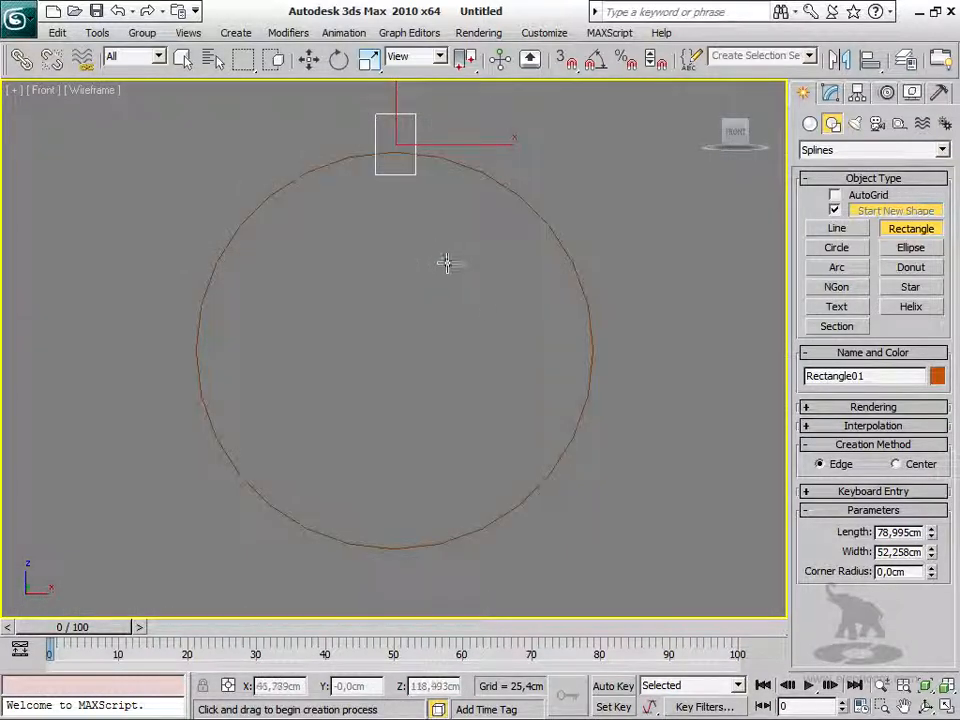
{"action": "right_click", "coordinate": [437, 226]}
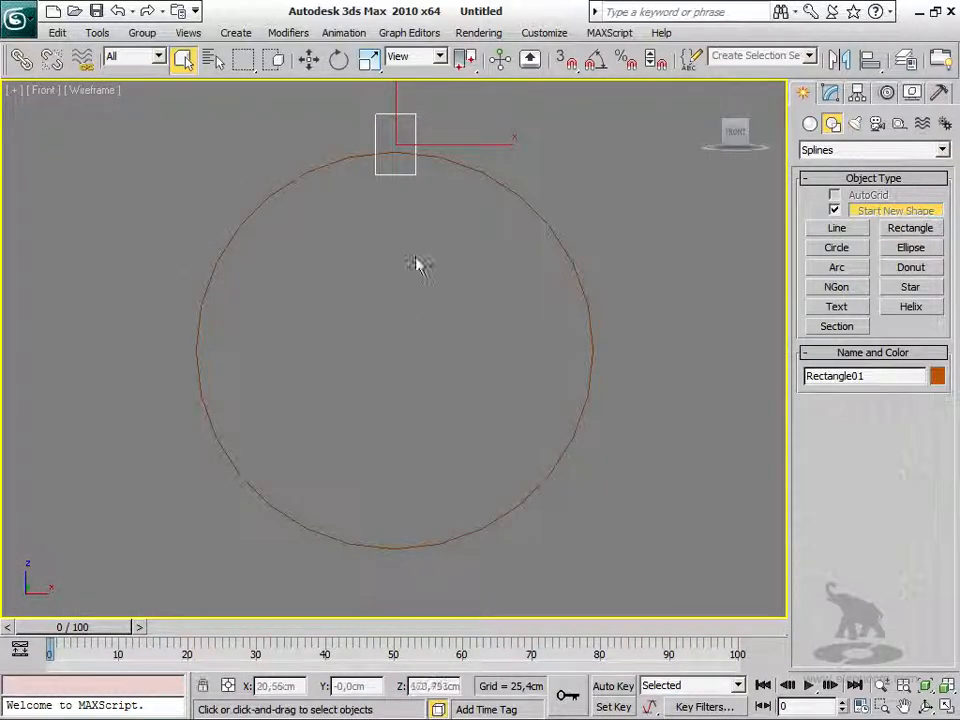
{"action": "left_click", "coordinate": [411, 304]}
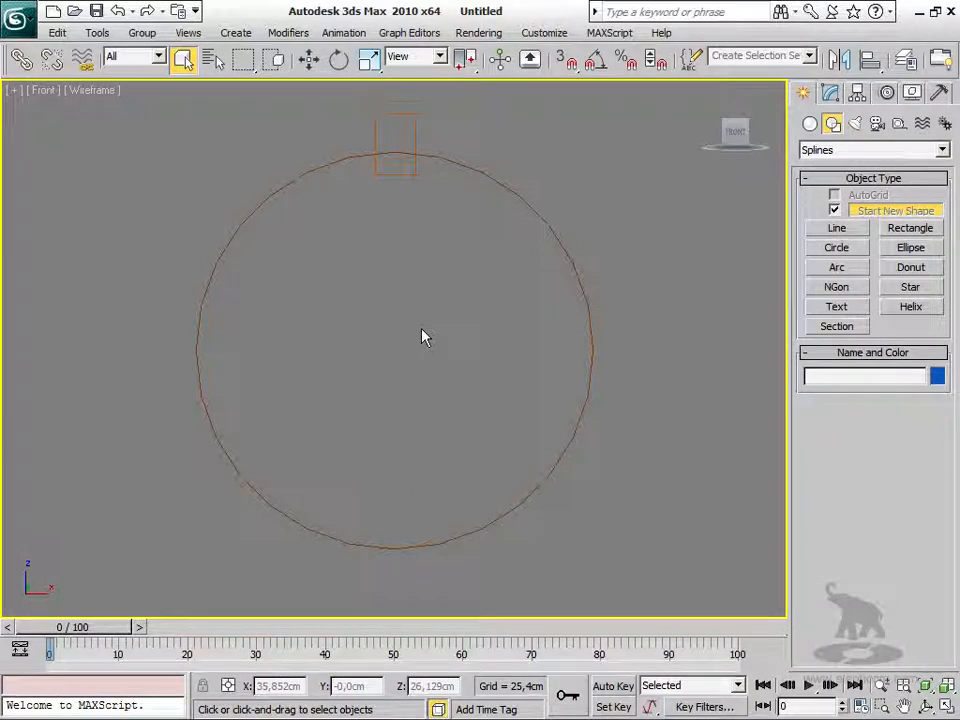
{"action": "right_click", "coordinate": [360, 325]}
{"action": "left_click", "coordinate": [331, 308]}
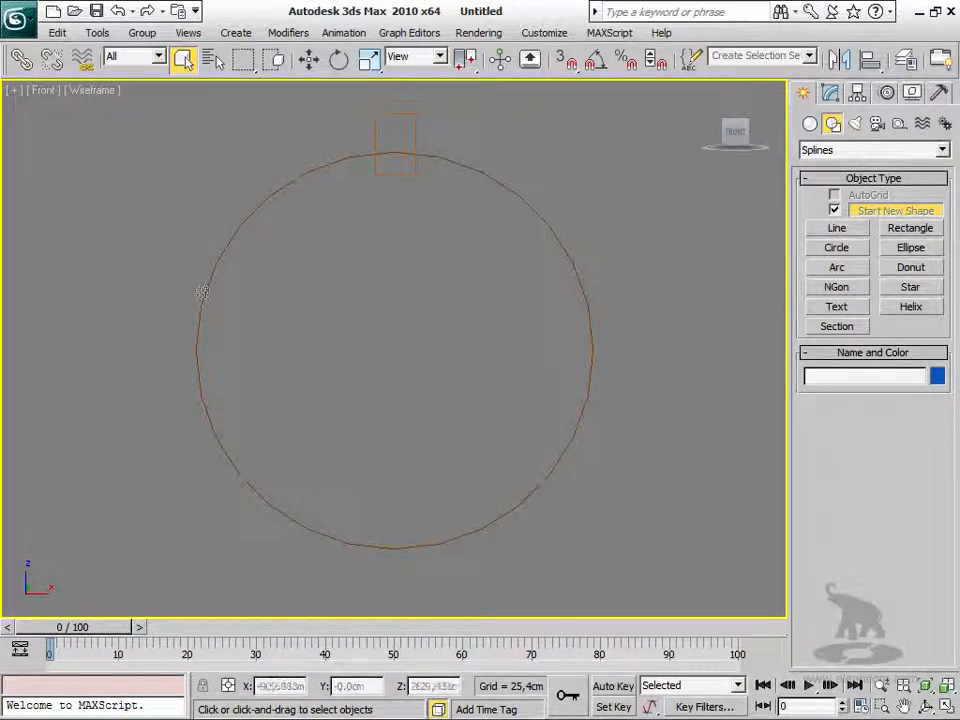
Pick the circle as a custom reference coordinate system.
{"action": "left_click", "coordinate": [440, 57]}
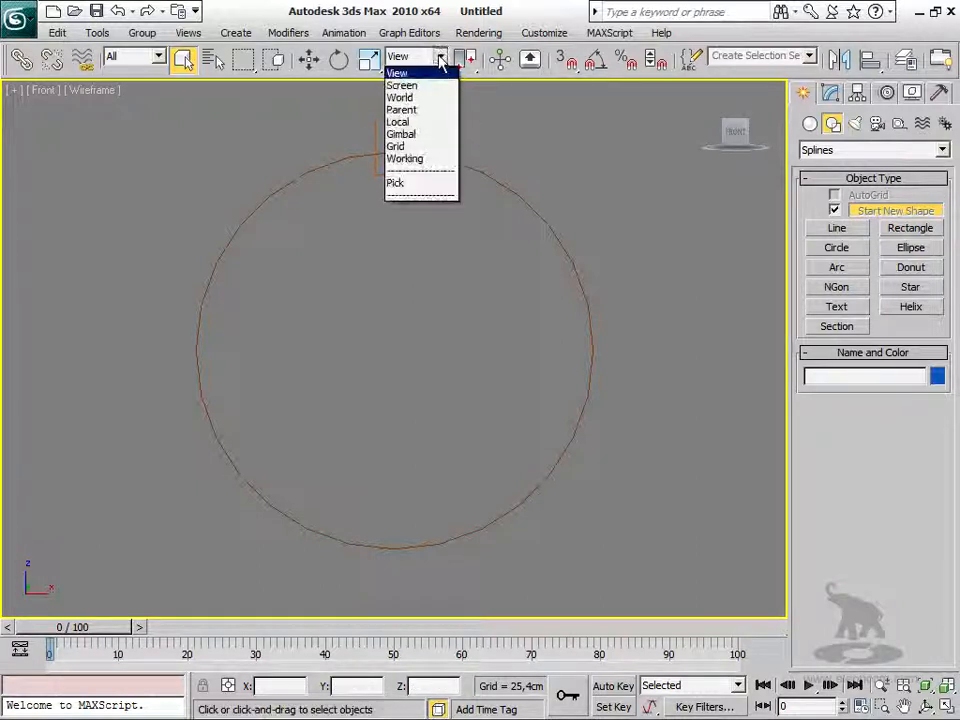
{"action": "left_click", "coordinate": [400, 185]}
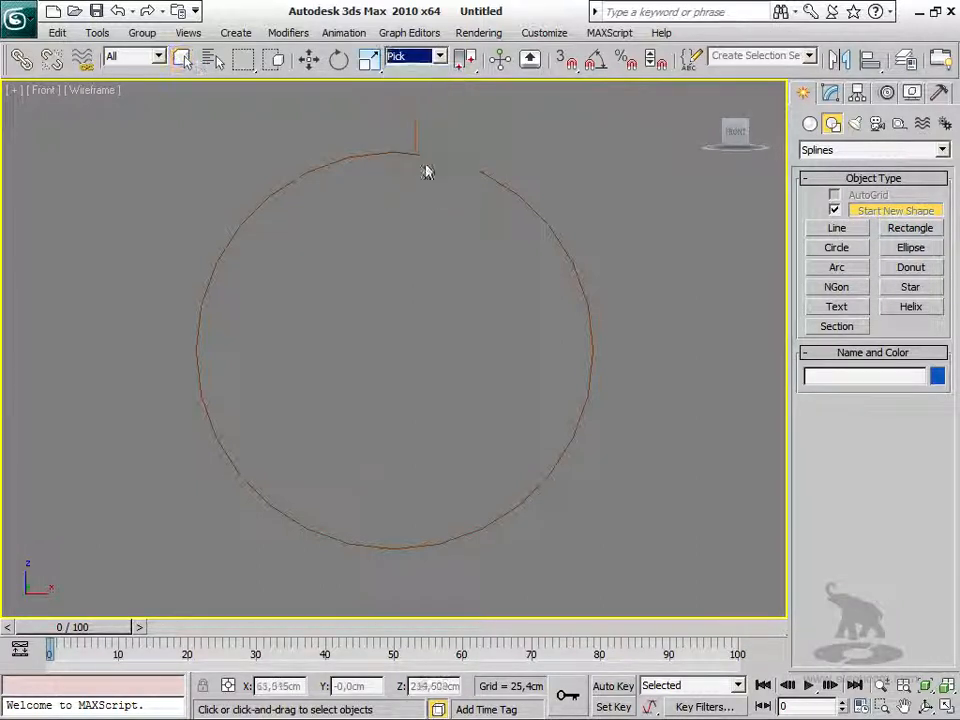
{"action": "left_click", "coordinate": [447, 160]}
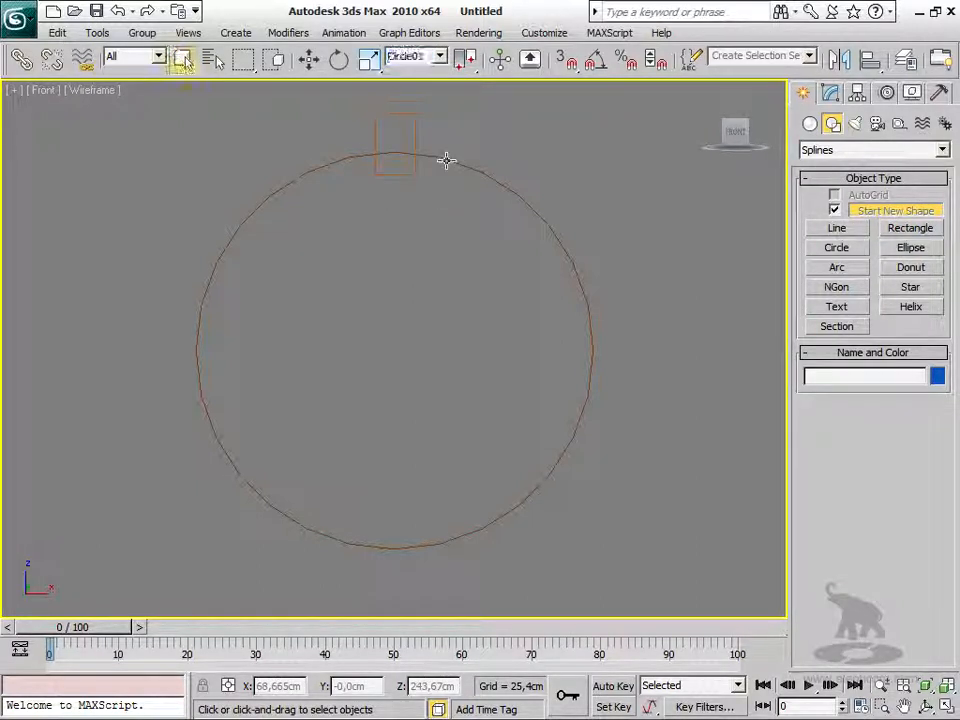
{"action": "left_click", "coordinate": [420, 58]}
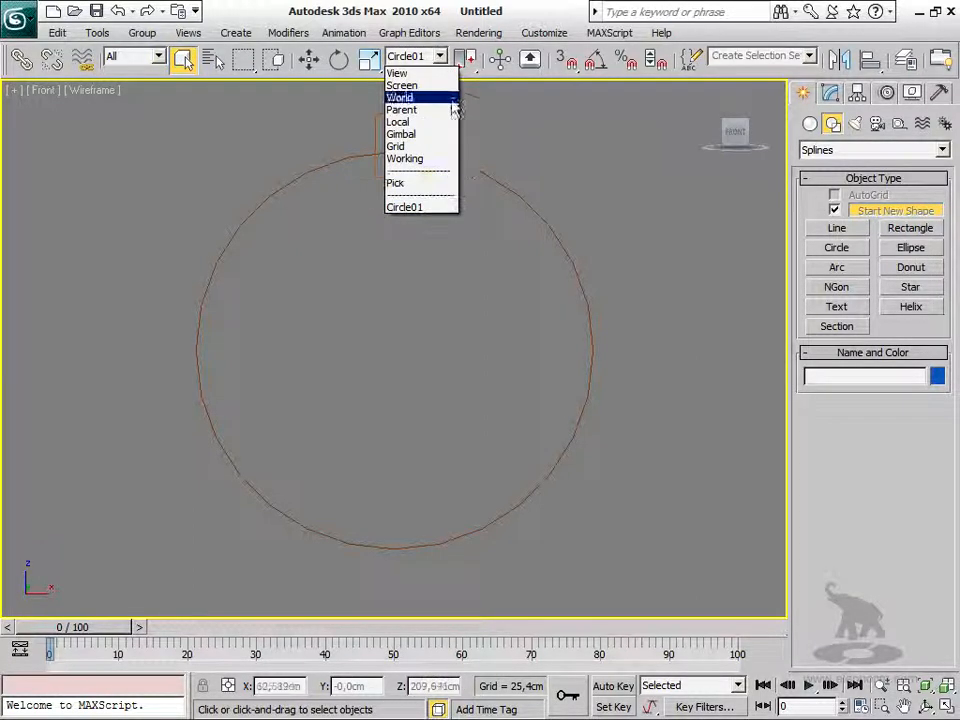
{"action": "left_click", "coordinate": [493, 122]}
Set the rectangle to rotate in the Circle01 coordinate system about the transform coordinate center, checking with a trial rotation that is undone.
{"action": "left_click", "coordinate": [410, 115]}
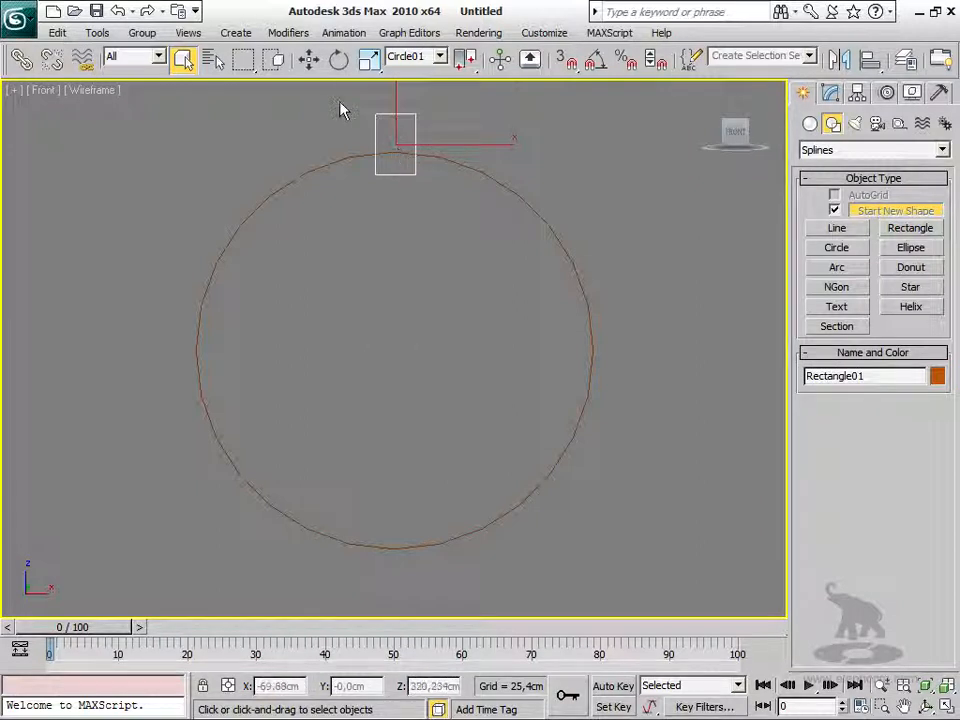
{"action": "left_click", "coordinate": [339, 61]}
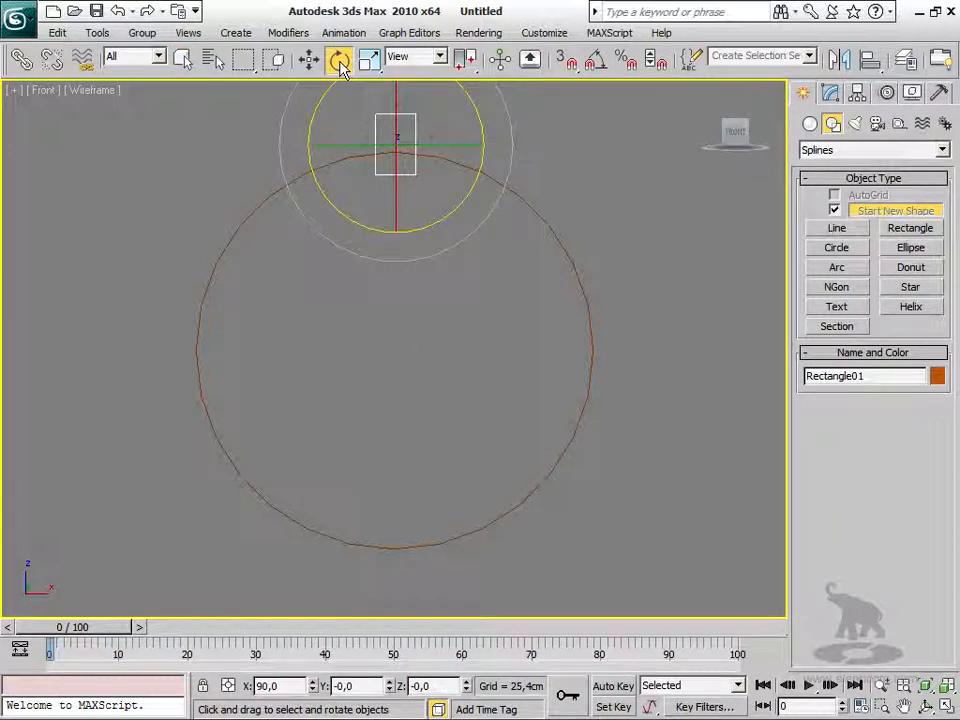
{"action": "left_click", "coordinate": [425, 57]}
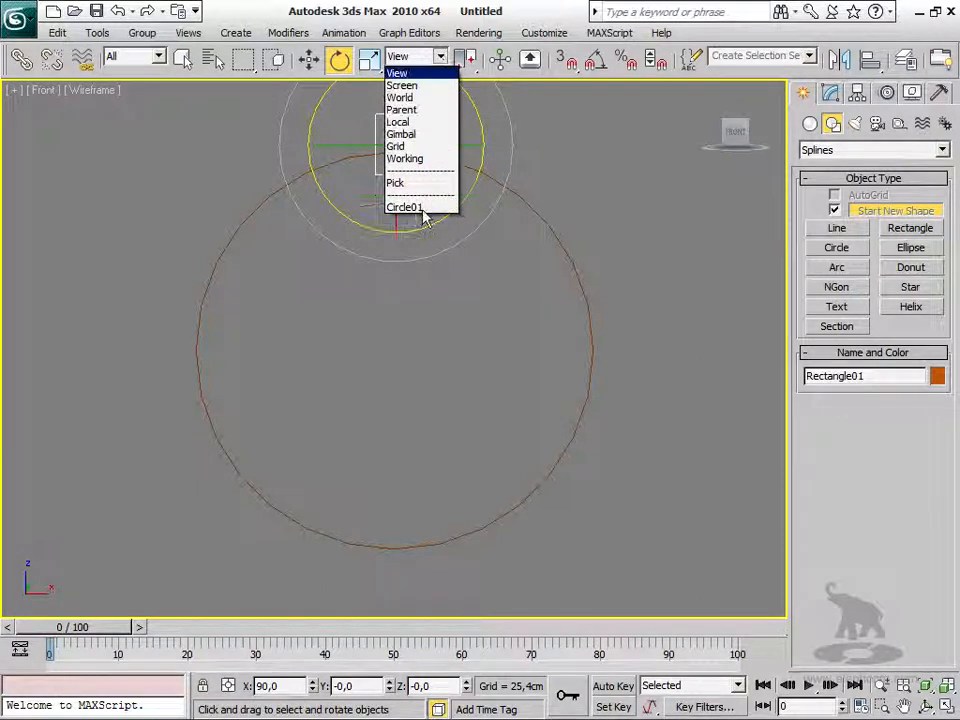
{"action": "left_click", "coordinate": [424, 208]}
{"action": "left_click_drag", "start_coordinate": [462, 58], "coordinate": [468, 146]}
{"action": "left_click_drag", "start_coordinate": [426, 272], "coordinate": [449, 311]}
{"action": "key", "text": "ctrl+z"}
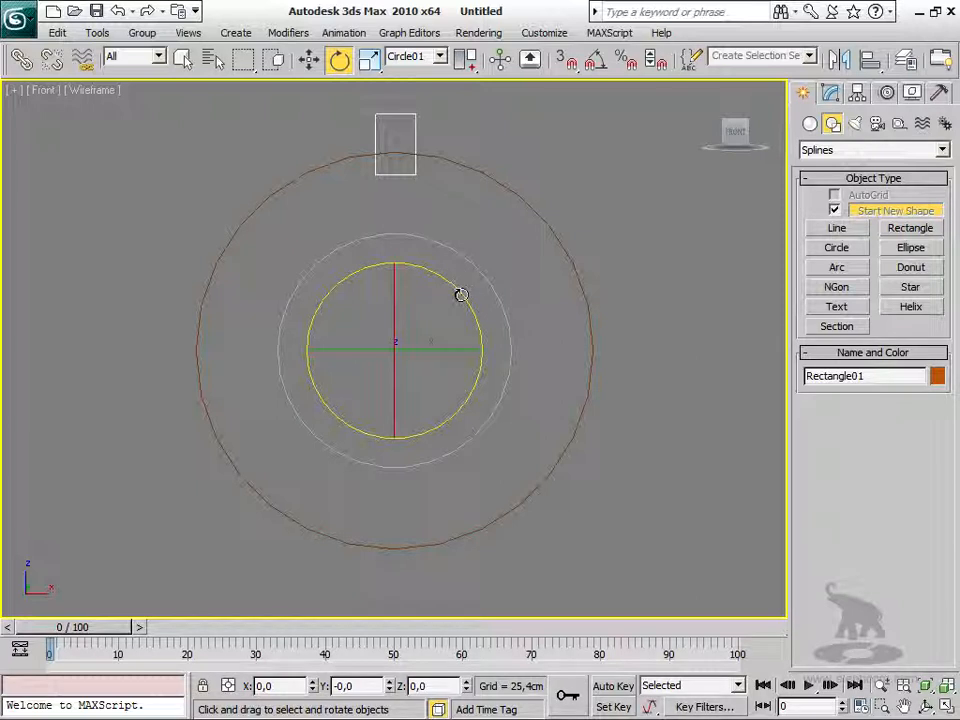
Clone the rectangle clockwise around the circle by about 17.16 degrees, making 10 copies of type Copy.
{"action": "left_click_drag", "start_coordinate": [458, 290], "coordinate": [476, 325], "text": "shift"}
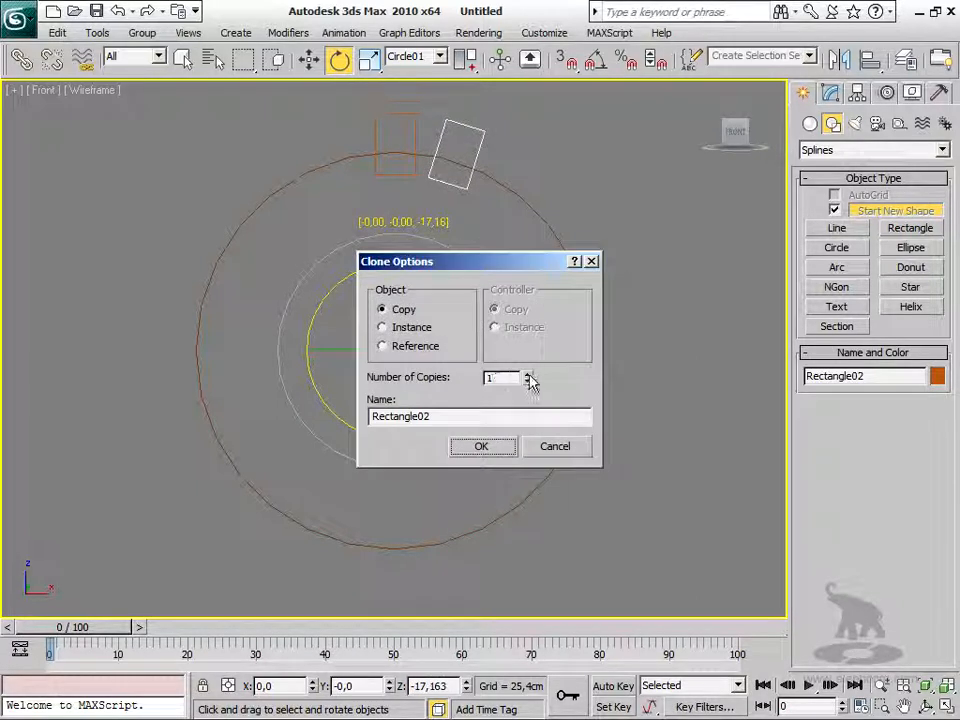
{"action": "left_click_drag", "start_coordinate": [508, 379], "coordinate": [443, 361]}
{"action": "type", "text": "1"}
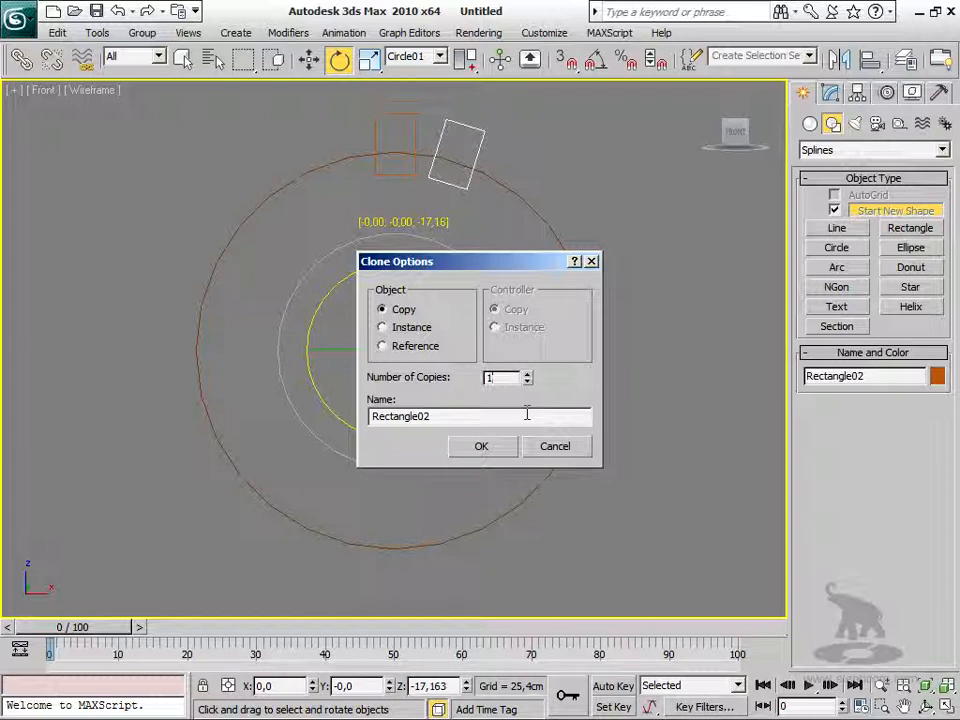
{"action": "left_click", "coordinate": [502, 452]}
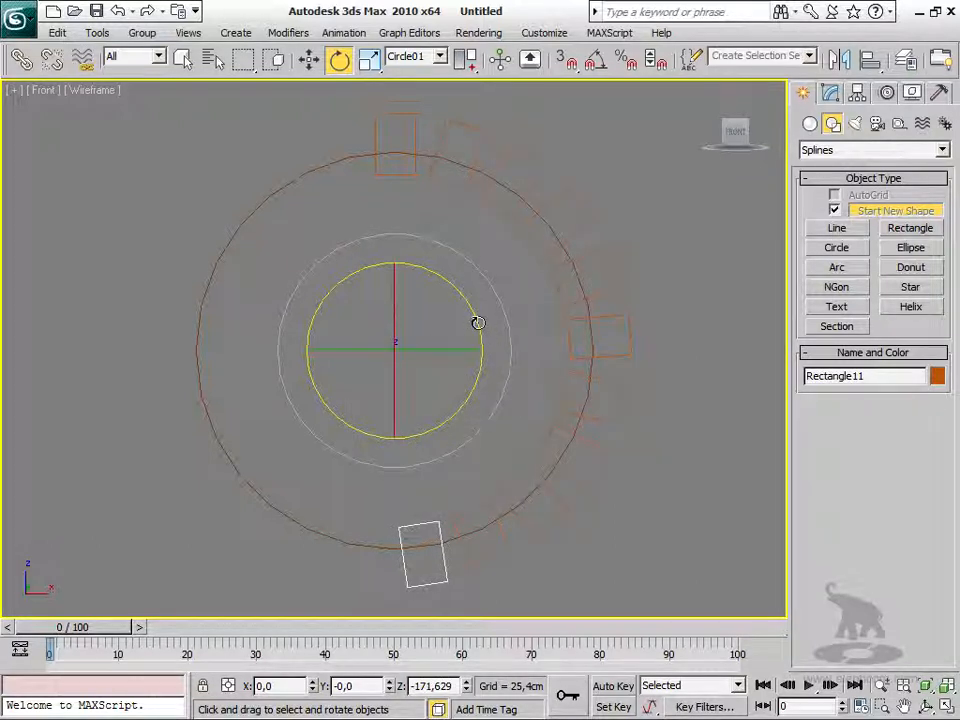
Continue the ring with 9 more copies at about 16.29 degrees and one final copy at about 19.36 degrees.
{"action": "mouse_move", "coordinate": [477, 322]}
{"action": "left_mouse_down", "text": "shift"}
{"action": "mouse_move", "coordinate": [497, 378]}
{"action": "mouse_move", "coordinate": [456, 377]}
{"action": "left_mouse_up", "text": "shift"}
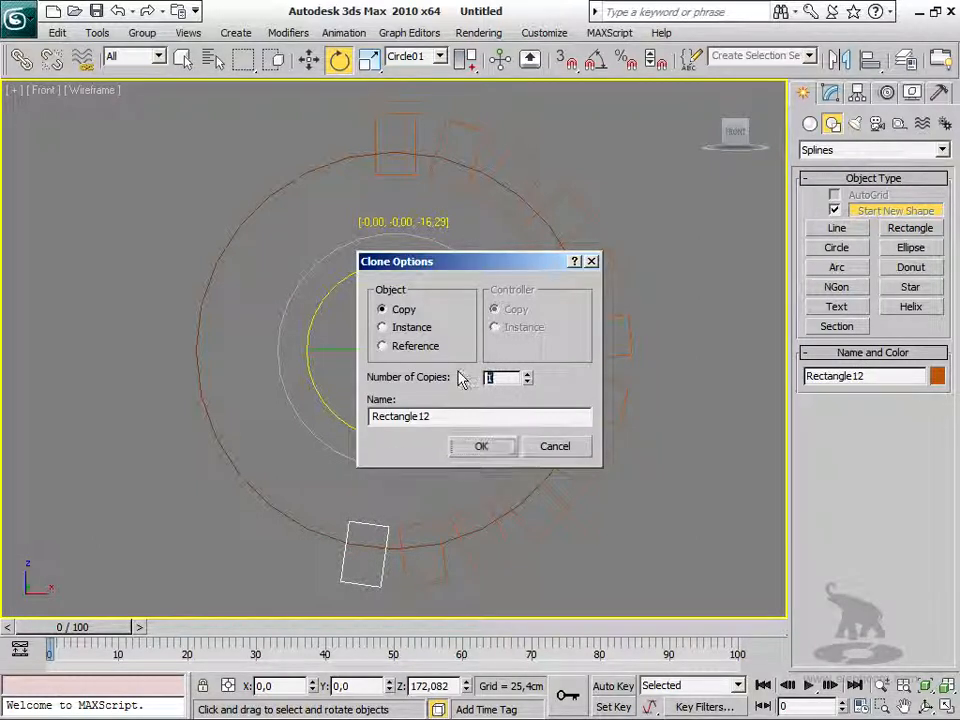
{"action": "type", "text": "9"}
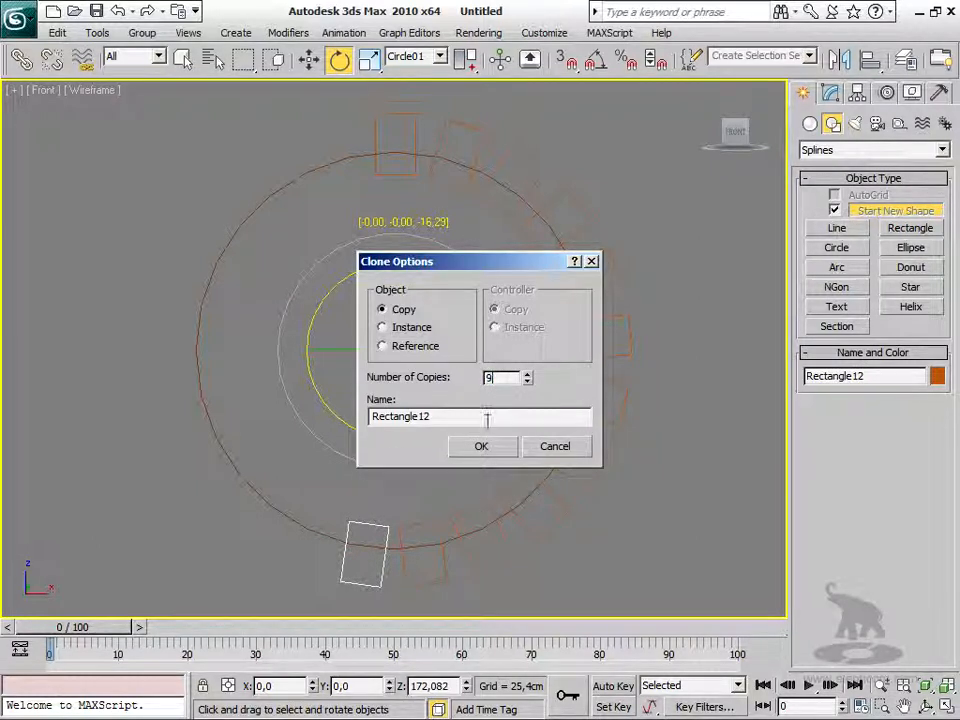
{"action": "left_click", "coordinate": [487, 450]}
{"action": "left_click_drag", "start_coordinate": [465, 296], "coordinate": [487, 343], "text": "shift"}
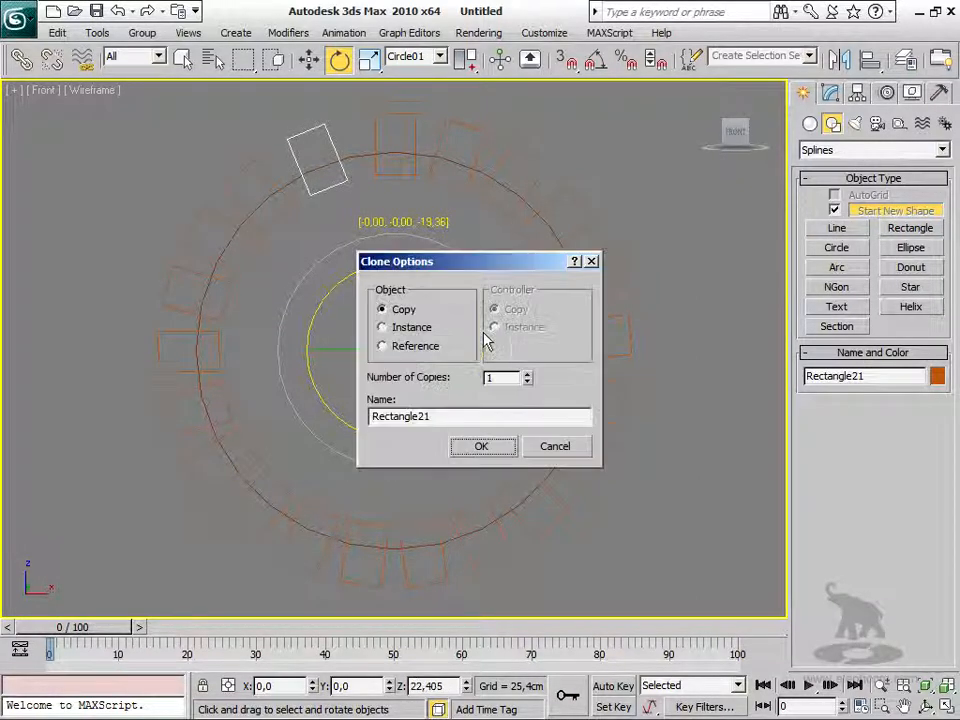
{"action": "left_click", "coordinate": [483, 448]}
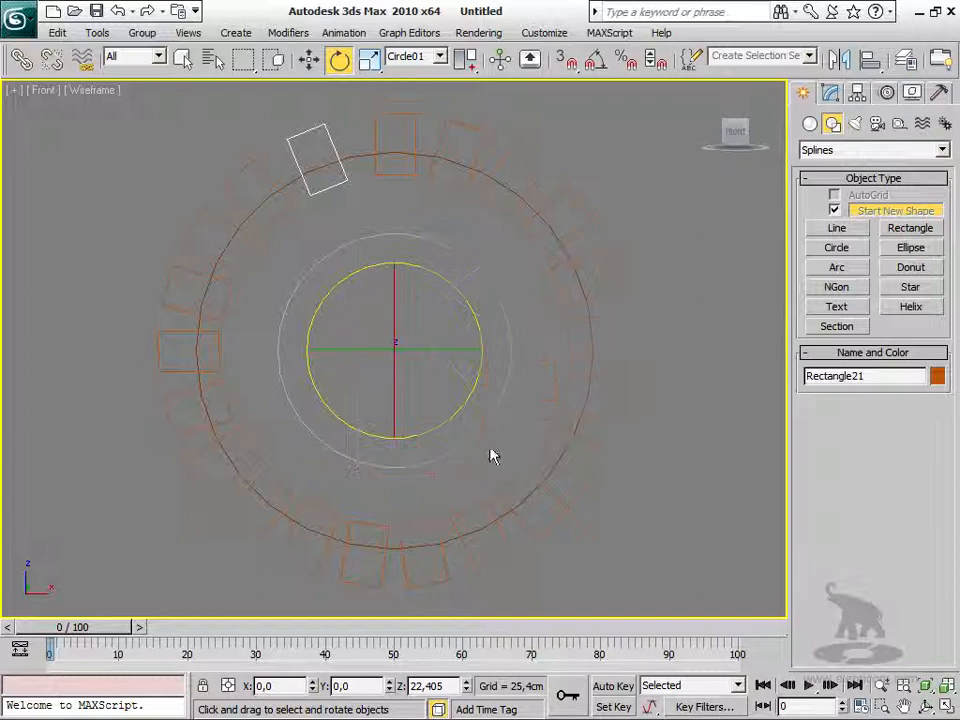
Rotate the last rectangle copies slightly about the circle's centre to even out the gaps, and clear the selection.
{"action": "left_click", "coordinate": [659, 193]}
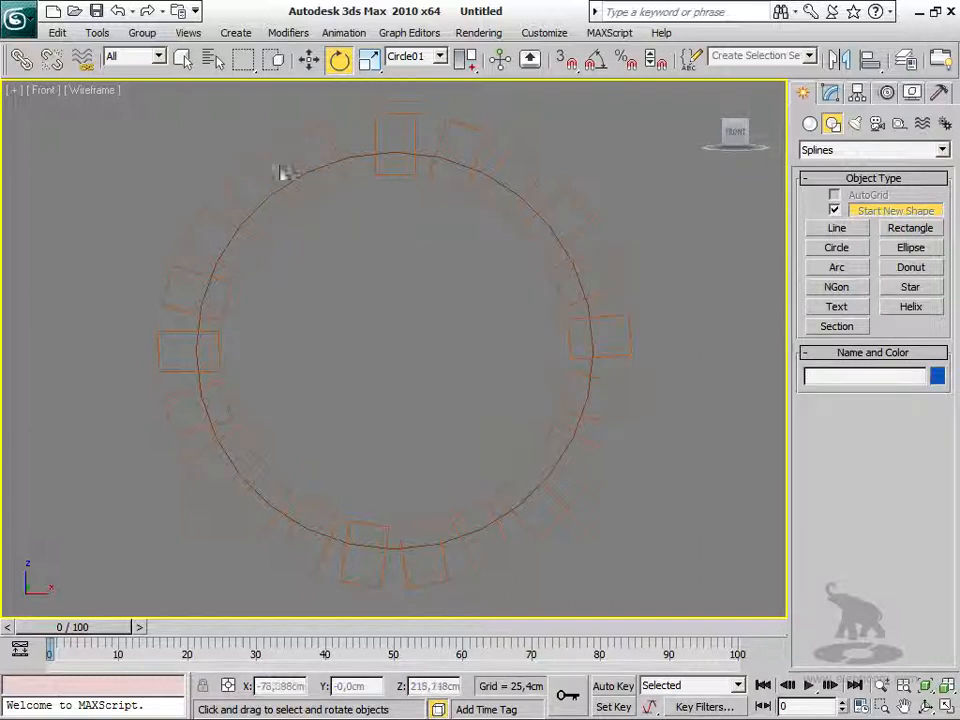
{"action": "left_click", "coordinate": [333, 181]}
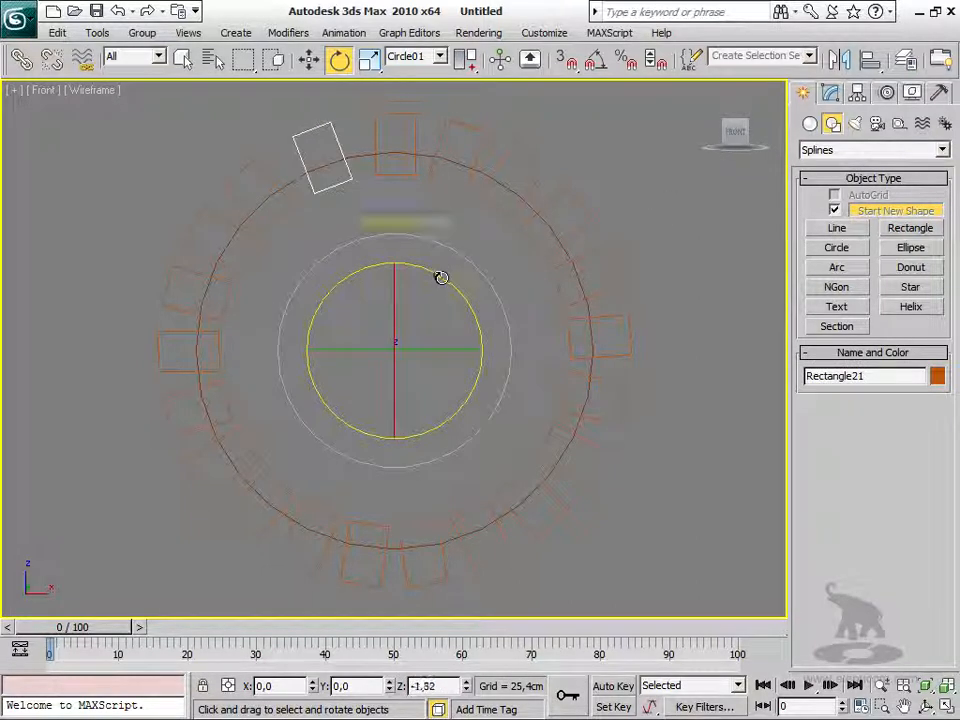
{"action": "left_click", "coordinate": [280, 198]}
{"action": "left_click_drag", "start_coordinate": [383, 252], "coordinate": [440, 280]}
{"action": "left_click", "coordinate": [677, 170]}
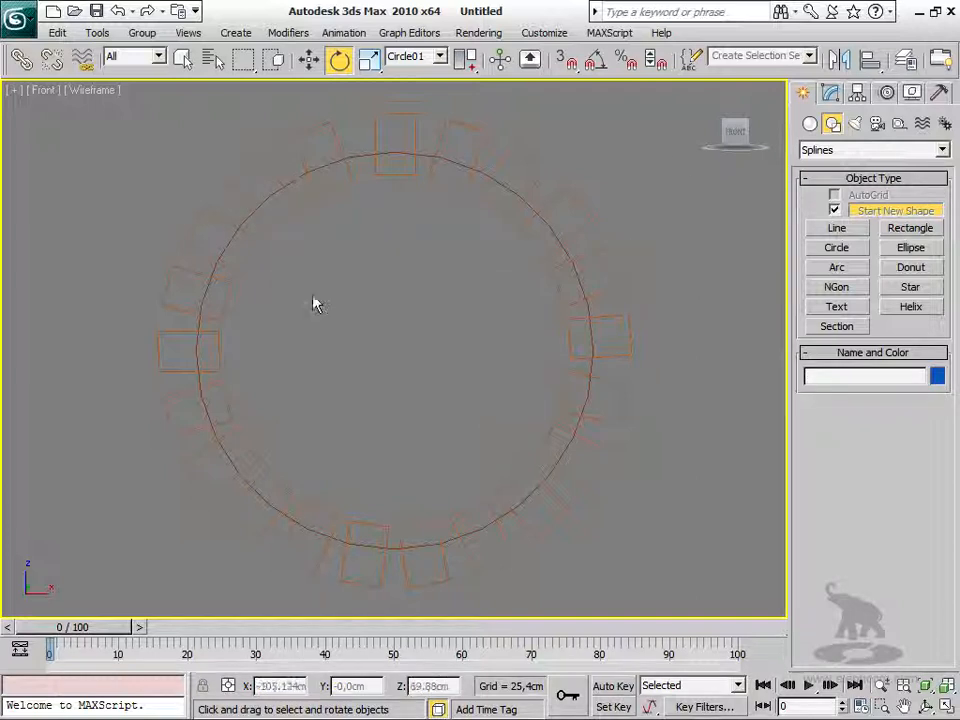
Switch to the Perspective view and convert the circle to an editable spline.
{"action": "key", "text": "p"}
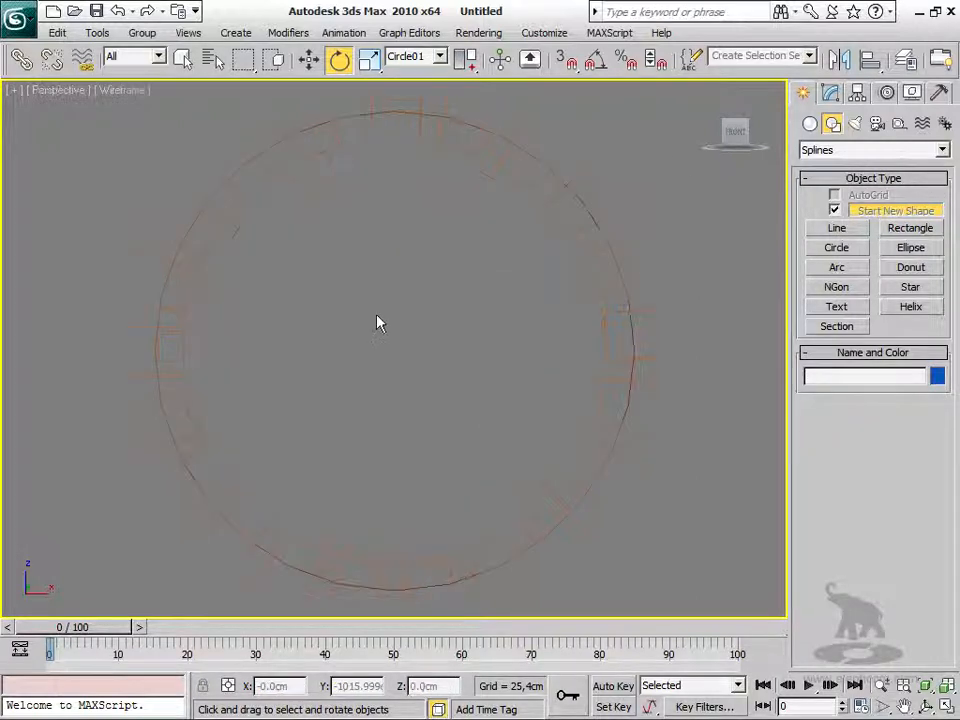
{"action": "scroll", "coordinate": [411, 300], "scroll_direction": "up", "scroll_amount": 5}
{"action": "scroll", "coordinate": [411, 300], "scroll_direction": "down", "scroll_amount": 5}
{"action": "mouse_move", "coordinate": [411, 300]}
{"action": "middle_mouse_down", "text": "alt"}
{"action": "mouse_move", "coordinate": [385, 245]}
{"action": "mouse_move", "coordinate": [335, 225]}
{"action": "mouse_move", "coordinate": [285, 285]}
{"action": "mouse_move", "coordinate": [395, 296]}
{"action": "mouse_move", "coordinate": [415, 325]}
{"action": "middle_mouse_up", "text": "alt"}
{"action": "scroll", "coordinate": [415, 350], "scroll_direction": "up", "scroll_amount": 2}
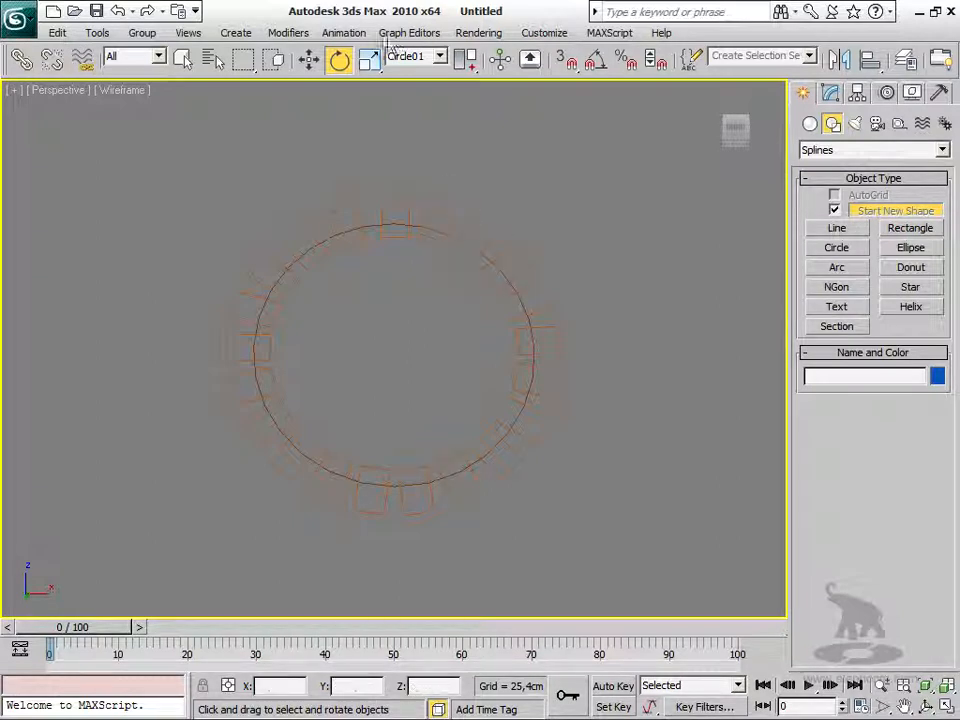
{"action": "left_click", "coordinate": [454, 239]}
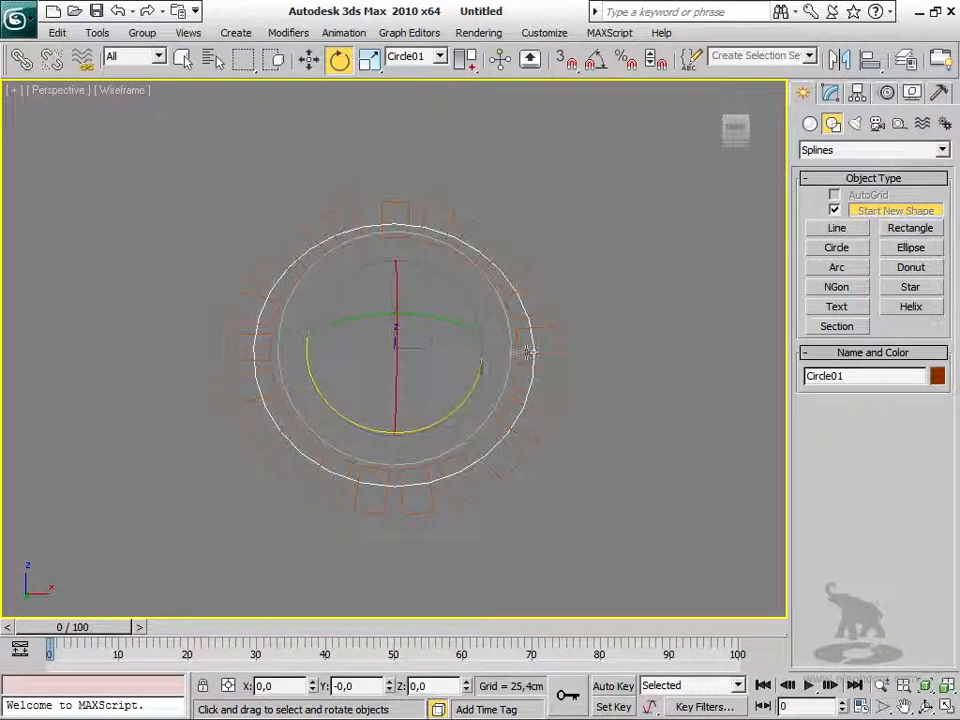
{"action": "right_click", "coordinate": [388, 322]}
{"action": "mouse_move", "coordinate": [440, 490]}
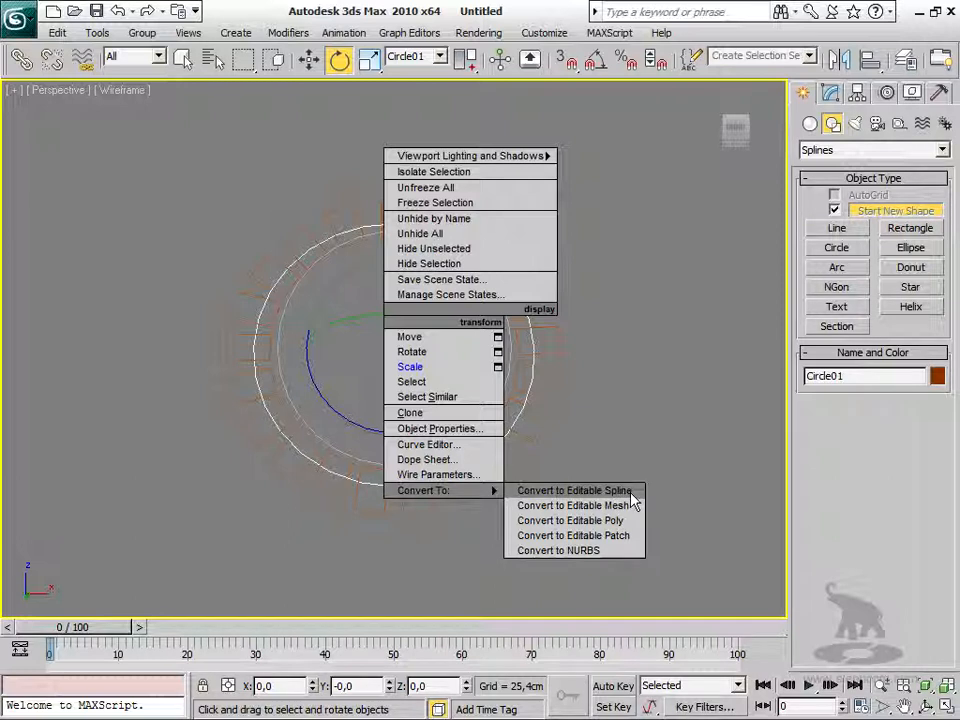
{"action": "left_click", "coordinate": [575, 490]}
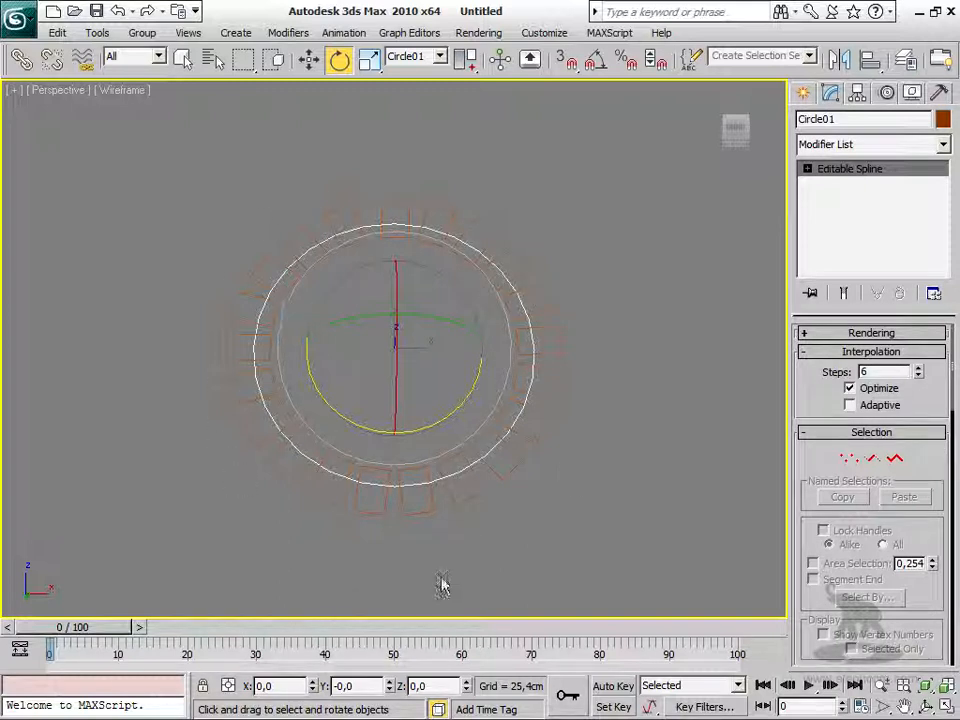
Attach all the rectangles to the circle's editable spline with Attach Multiple.
{"action": "left_click_drag", "start_coordinate": [802, 455], "coordinate": [802, 148]}
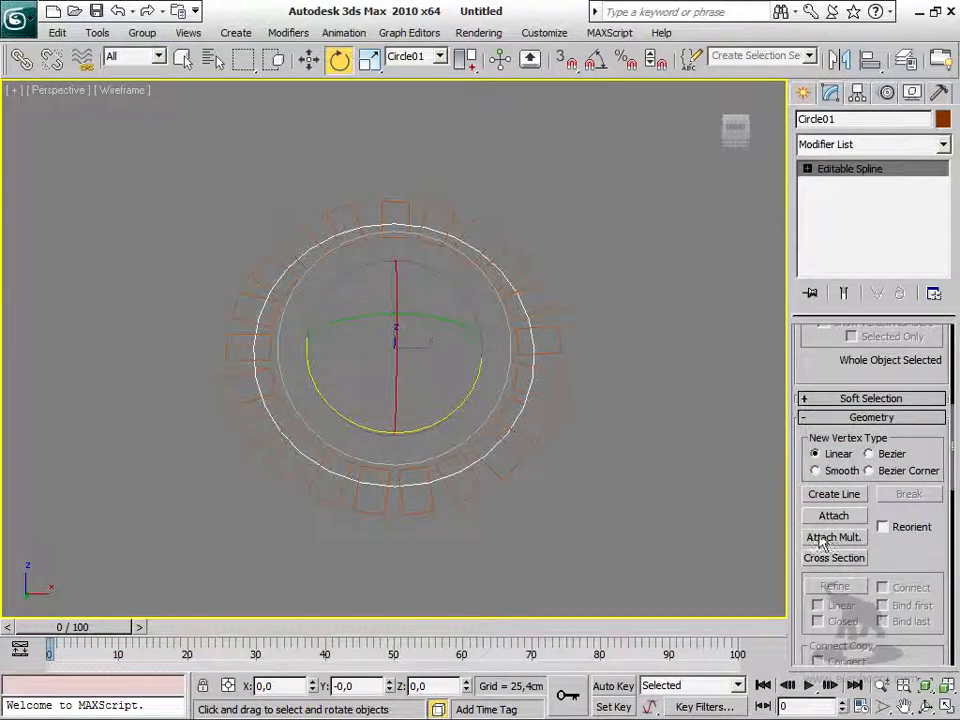
{"action": "left_click", "coordinate": [823, 537]}
{"action": "left_click_drag", "start_coordinate": [181, 222], "coordinate": [140, 593]}
{"action": "left_click", "coordinate": [404, 621]}
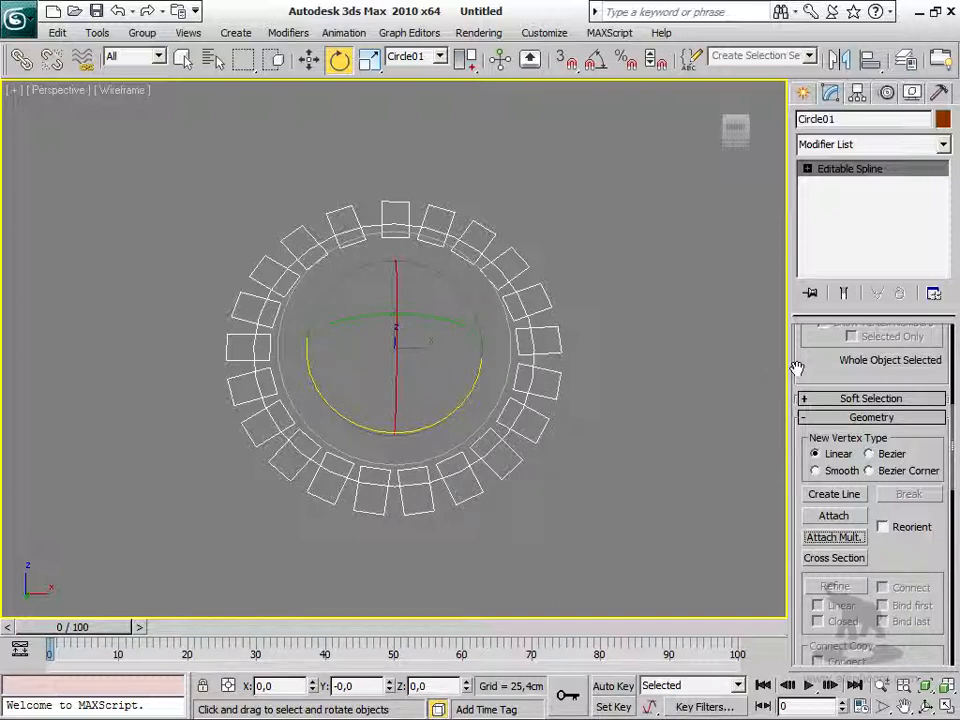
At Spline level, merge the top rectangle, the circle and all the other rectangles into one gear outline with Boolean Union.
{"action": "left_click", "coordinate": [807, 169]}
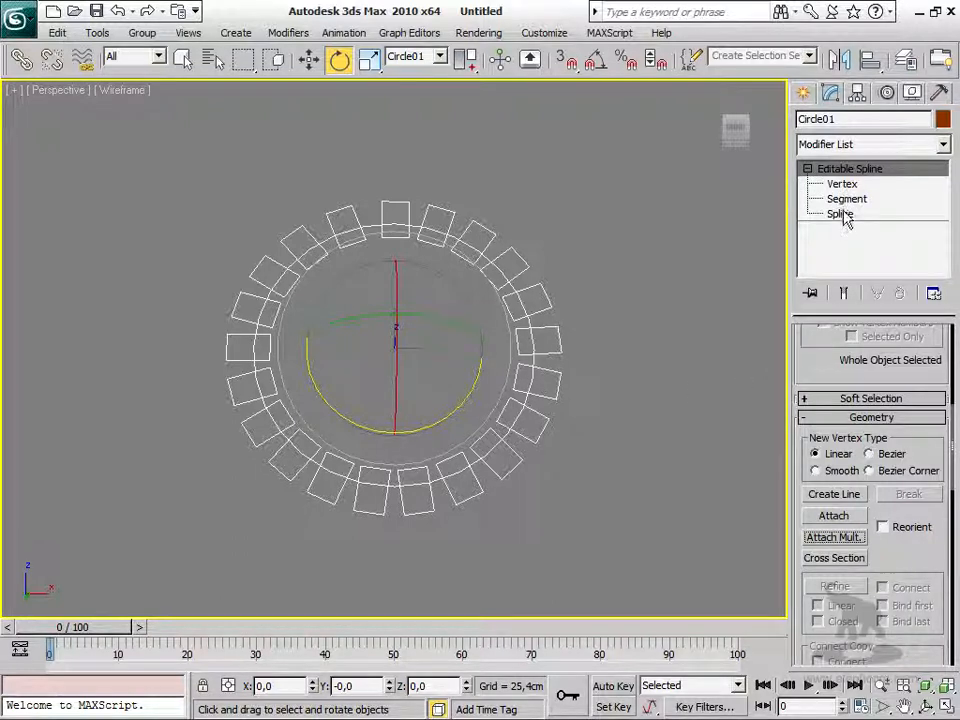
{"action": "left_click", "coordinate": [840, 214]}
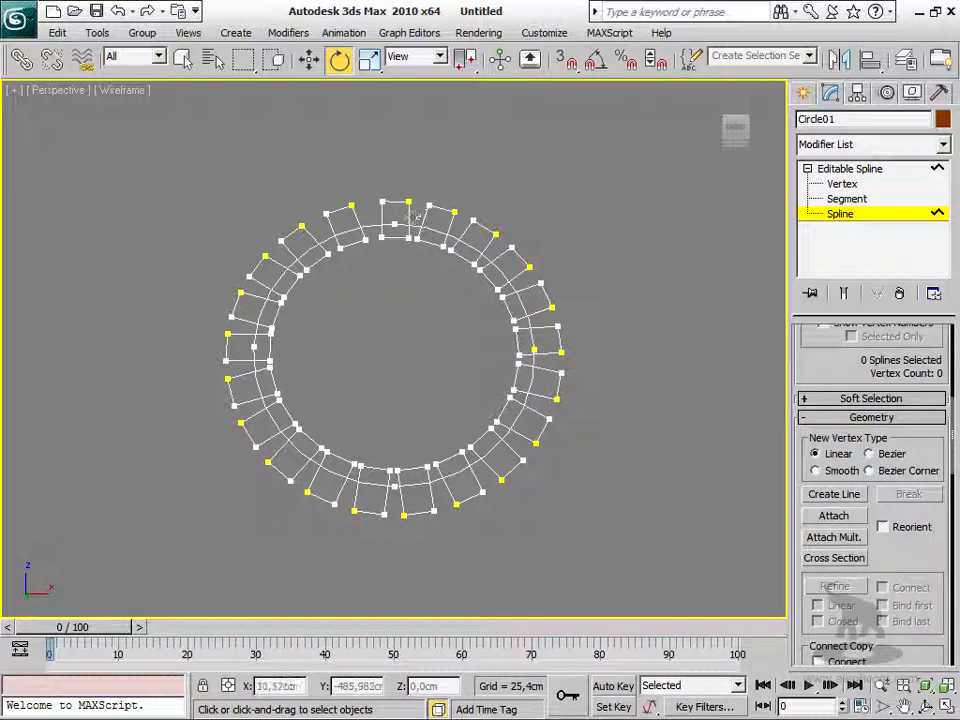
{"action": "left_click", "coordinate": [410, 214]}
{"action": "scroll", "coordinate": [896, 546], "scroll_direction": "down", "scroll_amount": 10}
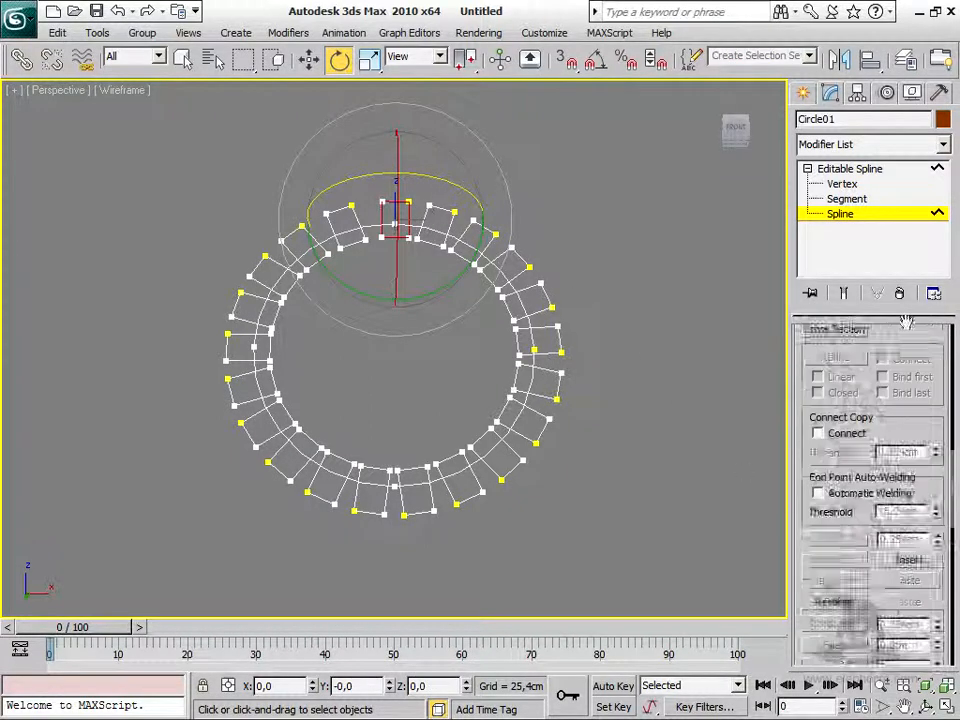
{"action": "left_click", "coordinate": [830, 474]}
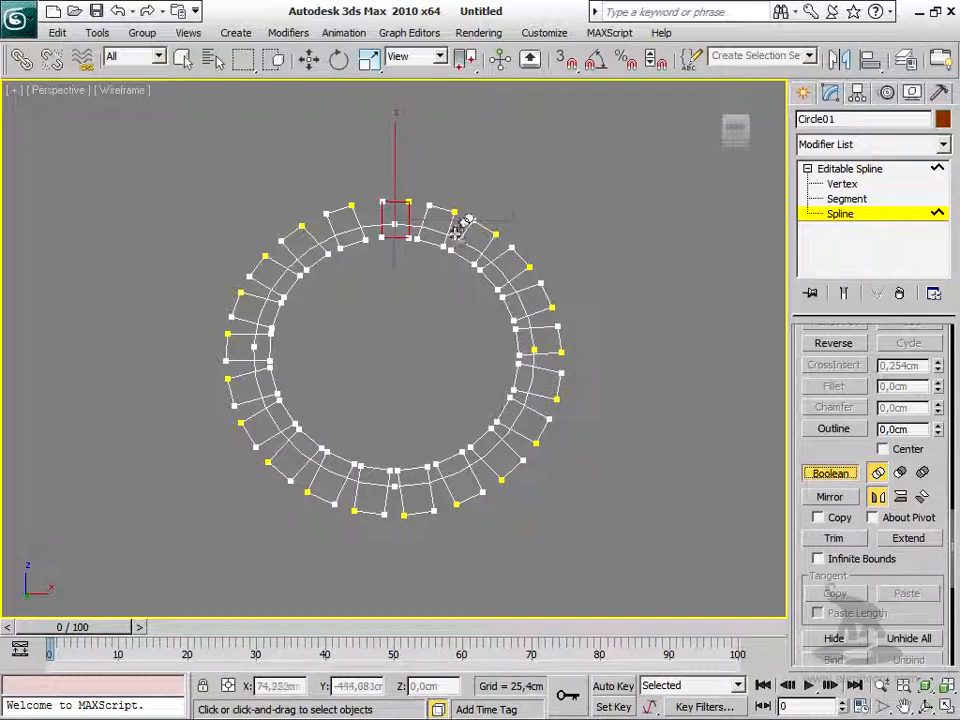
{"action": "left_click", "coordinate": [456, 244]}
{"action": "left_click", "coordinate": [454, 219]}
{"action": "left_click", "coordinate": [483, 224]}
{"action": "left_click", "coordinate": [509, 252]}
{"action": "left_click", "coordinate": [549, 293]}
{"action": "left_click", "coordinate": [549, 355]}
{"action": "left_click", "coordinate": [550, 370]}
{"action": "left_click", "coordinate": [543, 416]}
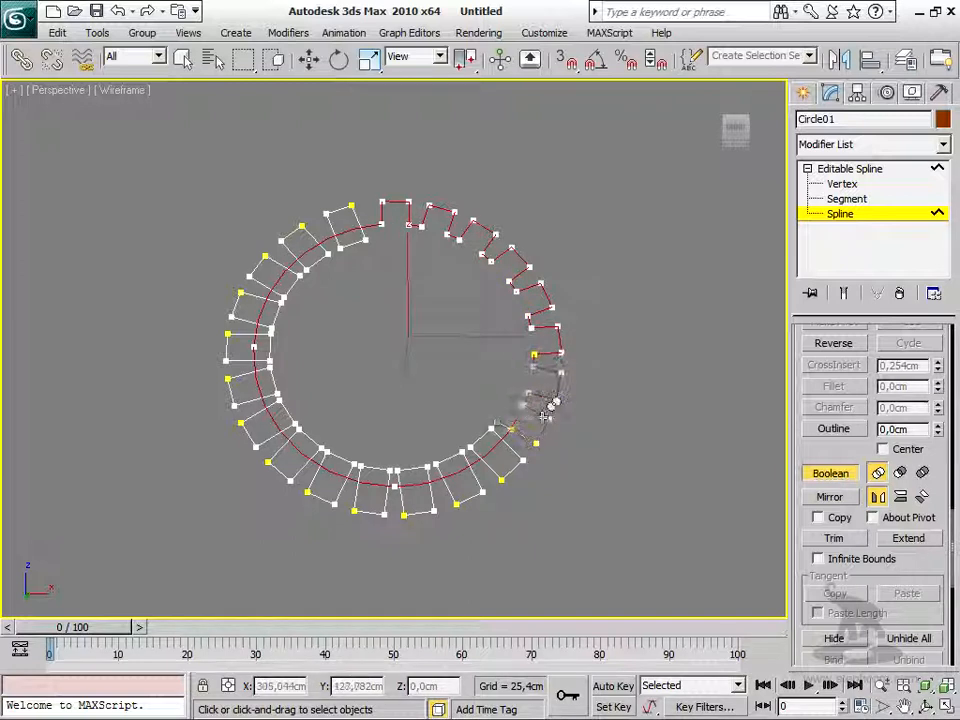
{"action": "left_click", "coordinate": [517, 453]}
{"action": "left_click", "coordinate": [481, 480]}
{"action": "left_click", "coordinate": [435, 497]}
{"action": "left_click", "coordinate": [397, 497]}
{"action": "left_click", "coordinate": [341, 489]}
{"action": "left_click", "coordinate": [306, 462]}
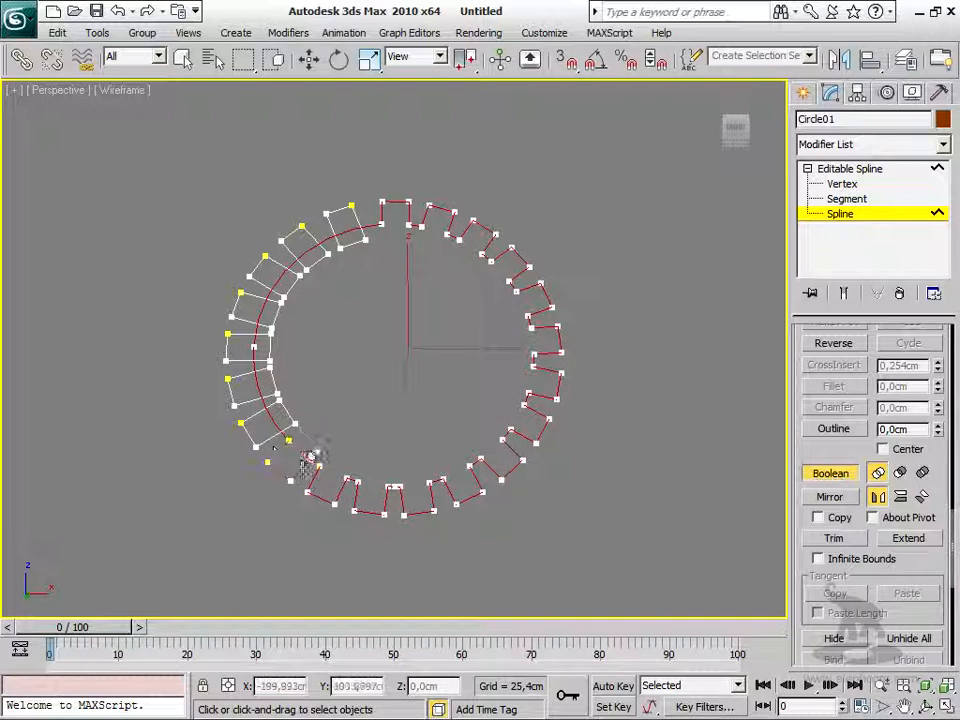
{"action": "left_click", "coordinate": [269, 437]}
{"action": "left_click", "coordinate": [252, 390]}
{"action": "left_click", "coordinate": [248, 352]}
{"action": "left_click", "coordinate": [250, 308]}
{"action": "left_click", "coordinate": [268, 272]}
{"action": "left_click", "coordinate": [292, 242]}
{"action": "left_click", "coordinate": [331, 220]}
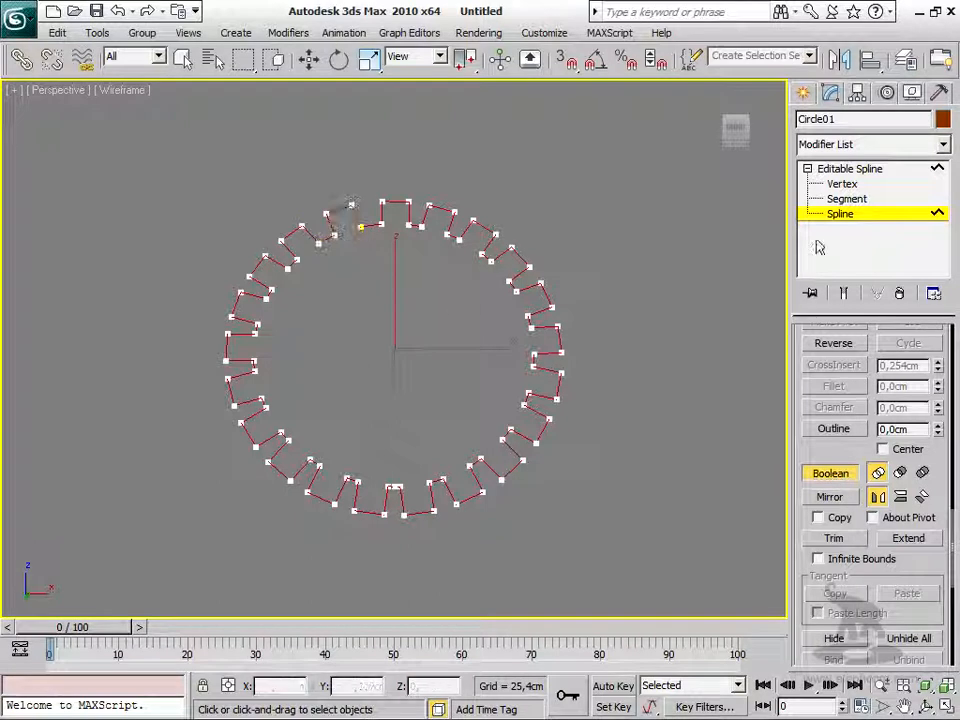
{"action": "left_click", "coordinate": [840, 474]}
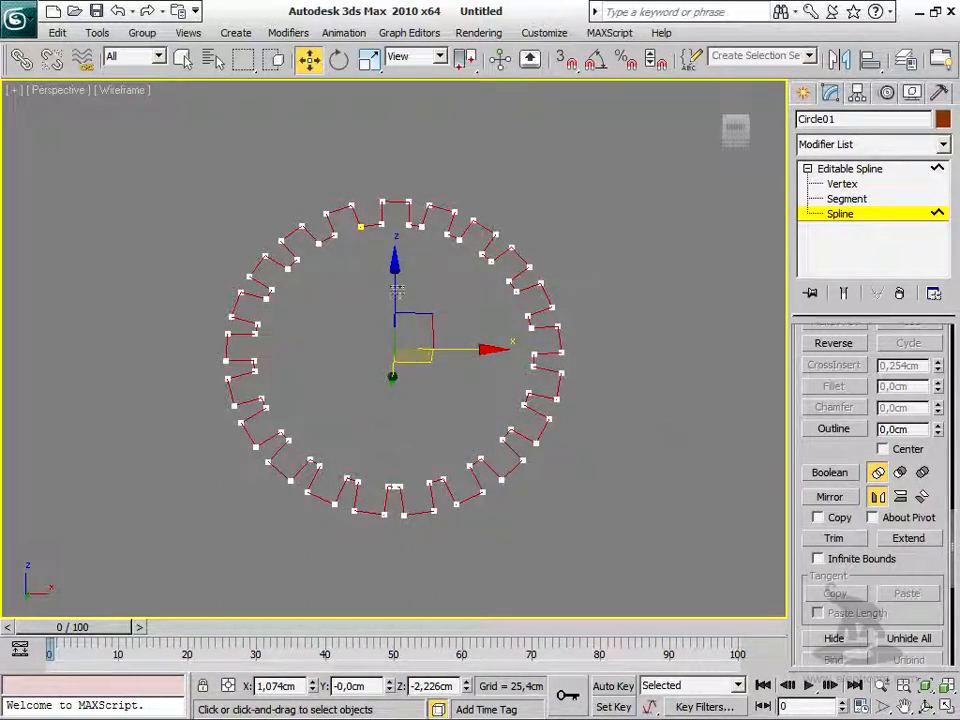
In the Front view, draw a circle with a radius of about 107.5 cm inside the gear outline and align it to the gear's centre.
{"action": "left_click", "coordinate": [805, 95]}
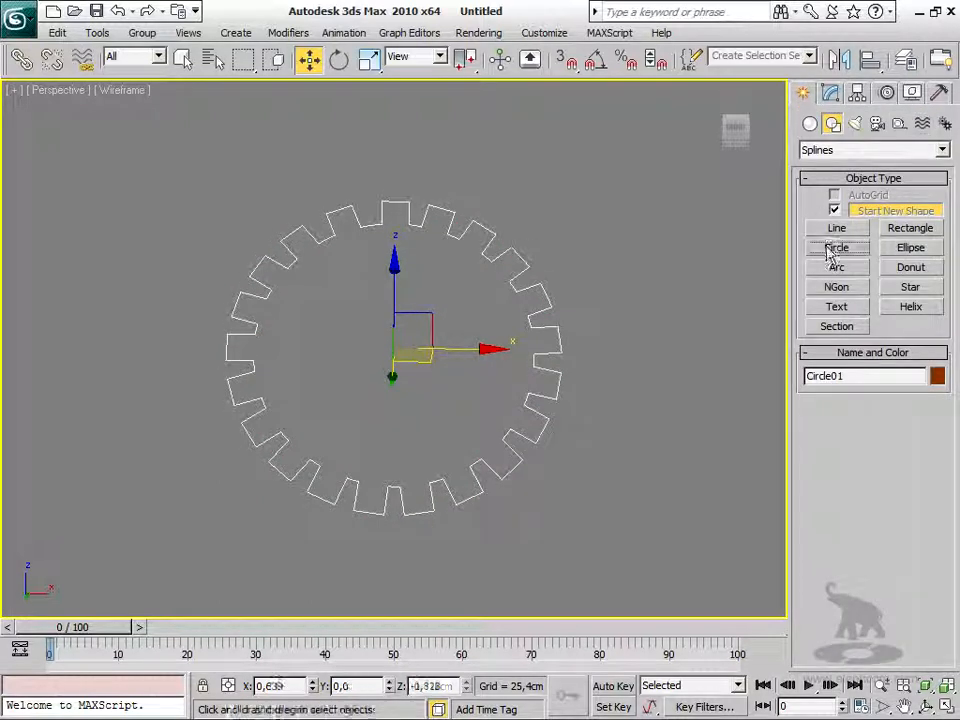
{"action": "left_click", "coordinate": [828, 252]}
{"action": "left_click_drag", "start_coordinate": [606, 306], "coordinate": [656, 286]}
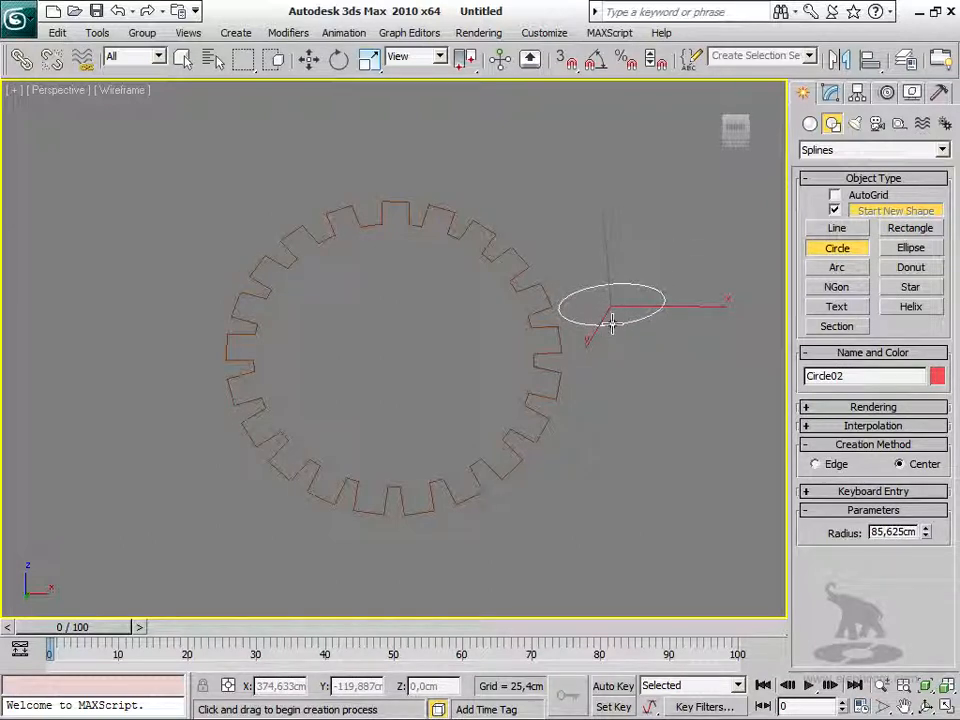
{"action": "key", "text": "Delete"}
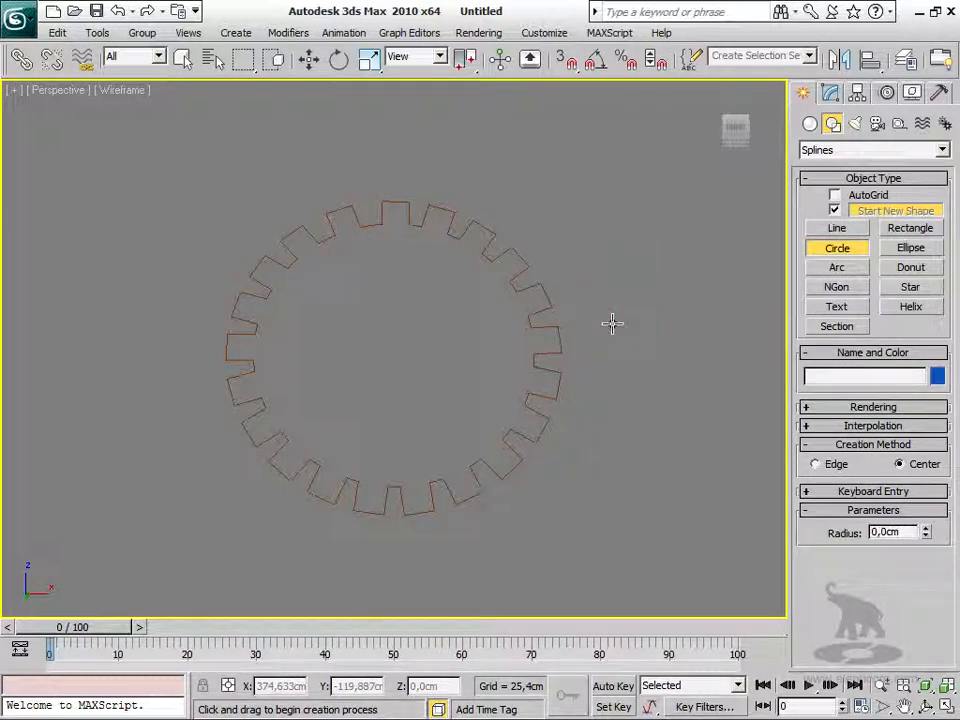
{"action": "key", "text": "f"}
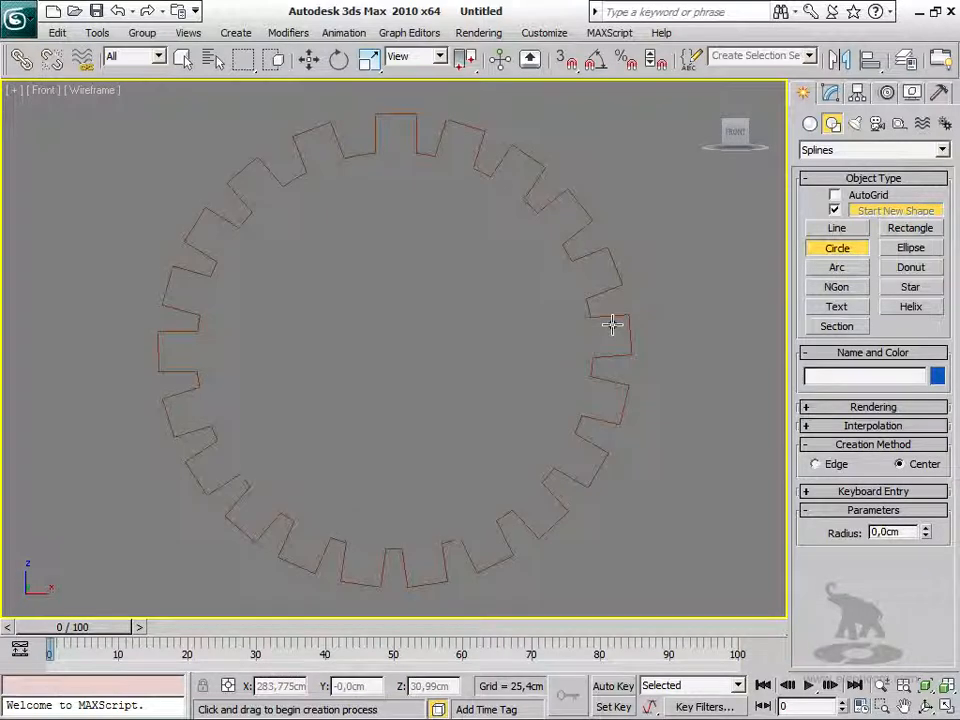
{"action": "left_click_drag", "start_coordinate": [421, 320], "coordinate": [484, 366]}
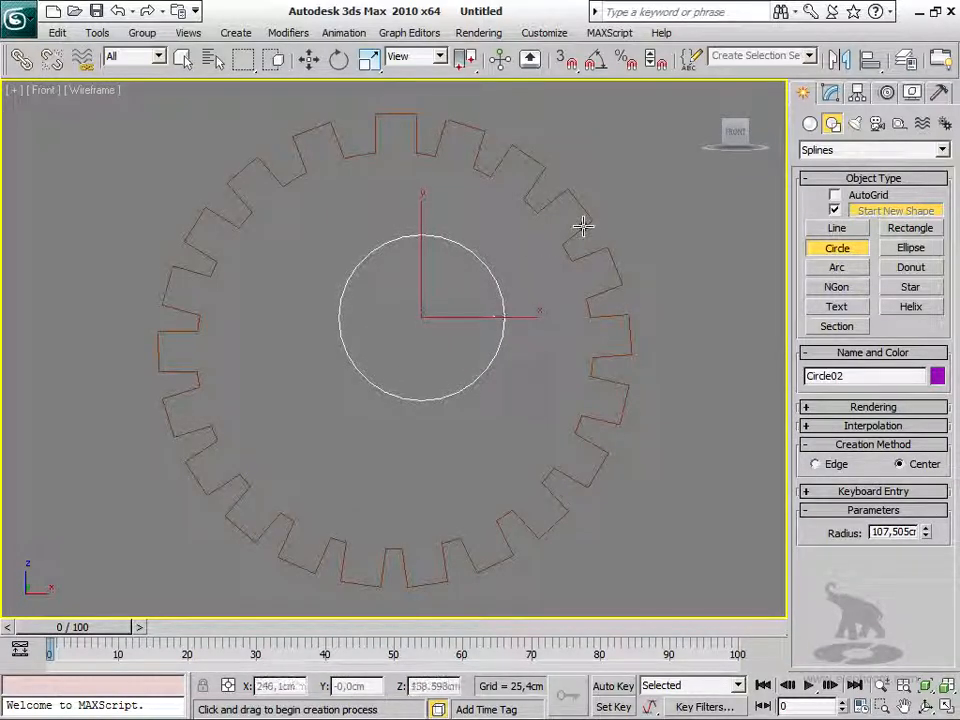
{"action": "left_click_drag", "start_coordinate": [869, 59], "coordinate": [870, 145]}
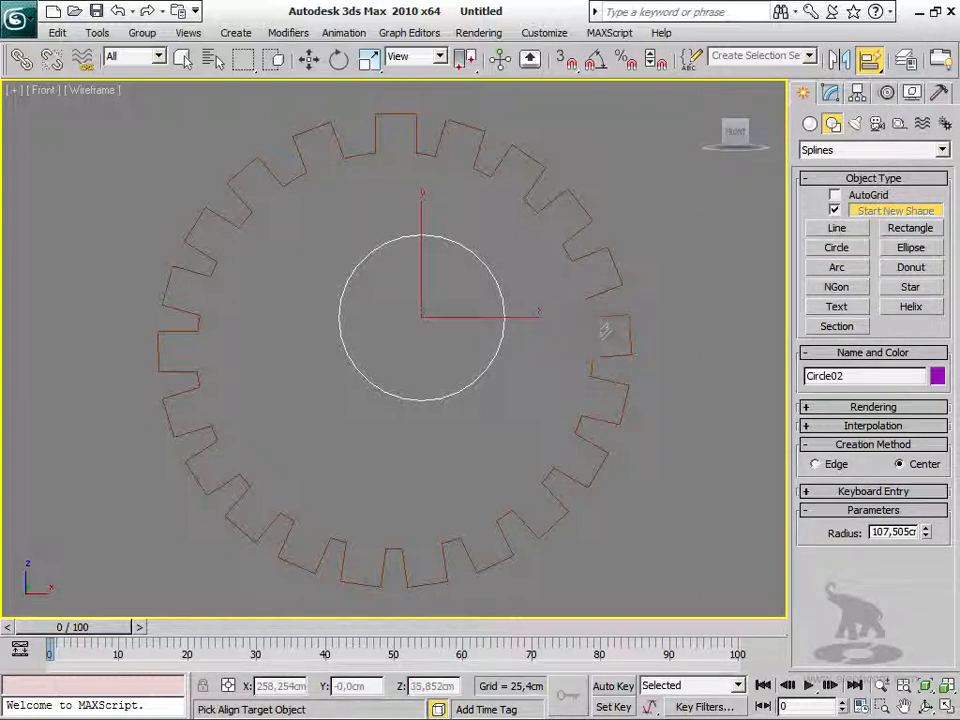
{"action": "left_click", "coordinate": [624, 272]}
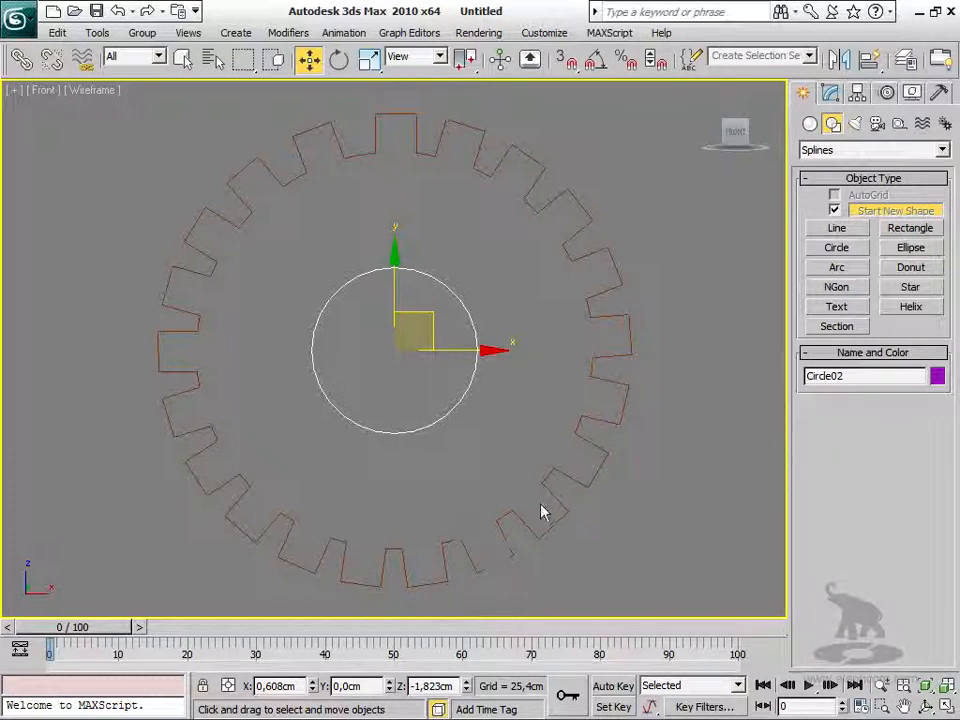
Attach the inner circle to the gear outline's editable spline.
{"action": "left_click", "coordinate": [567, 240]}
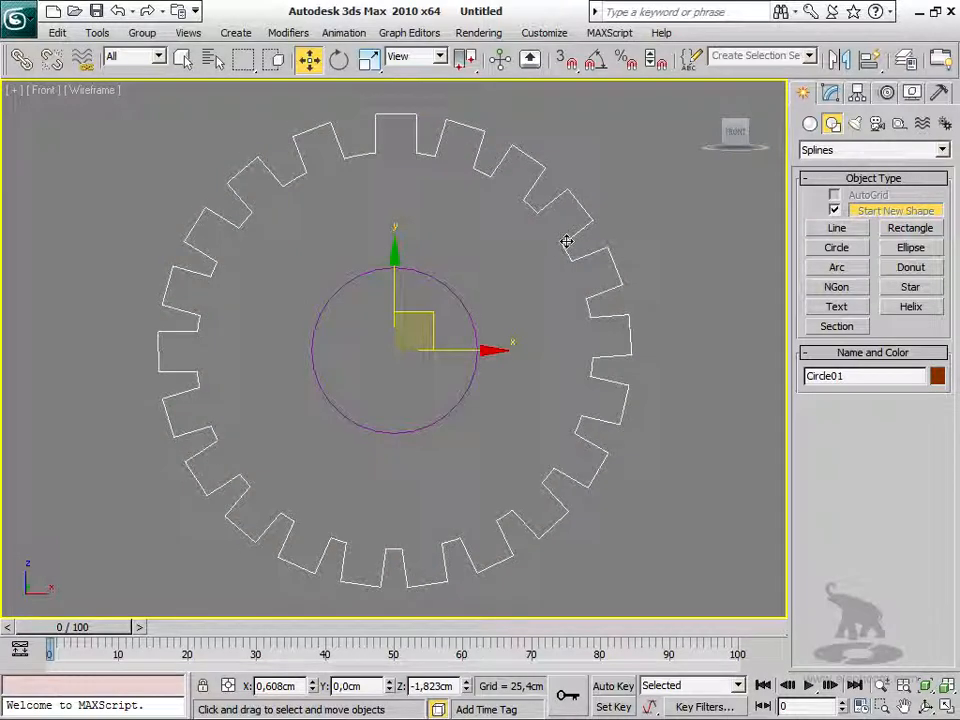
{"action": "left_click", "coordinate": [830, 96]}
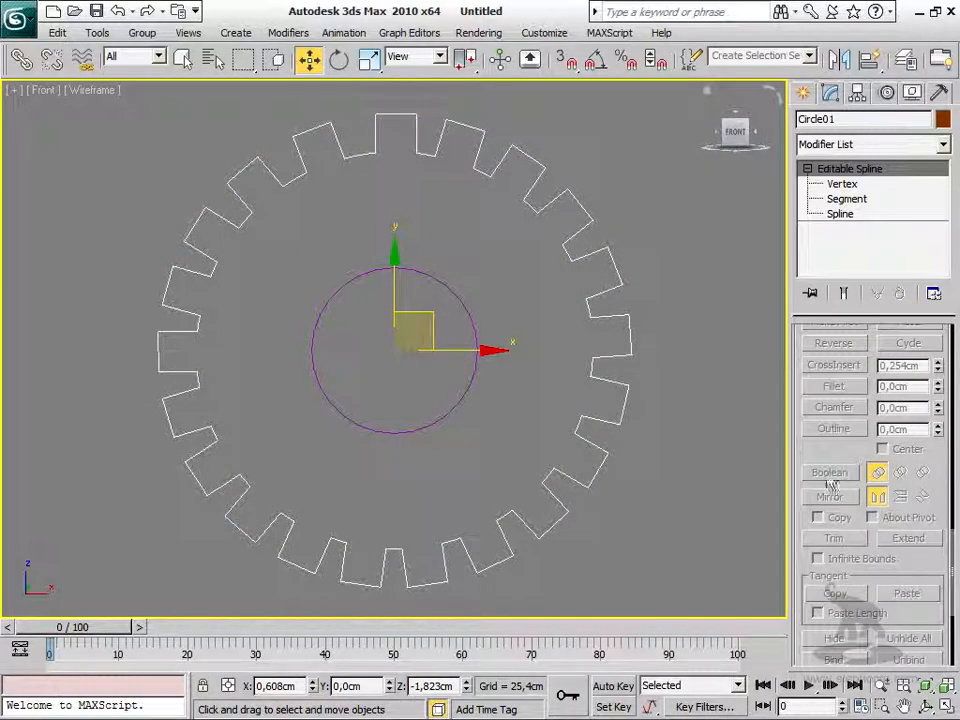
{"action": "scroll", "coordinate": [830, 483], "scroll_direction": "up", "scroll_amount": 5}
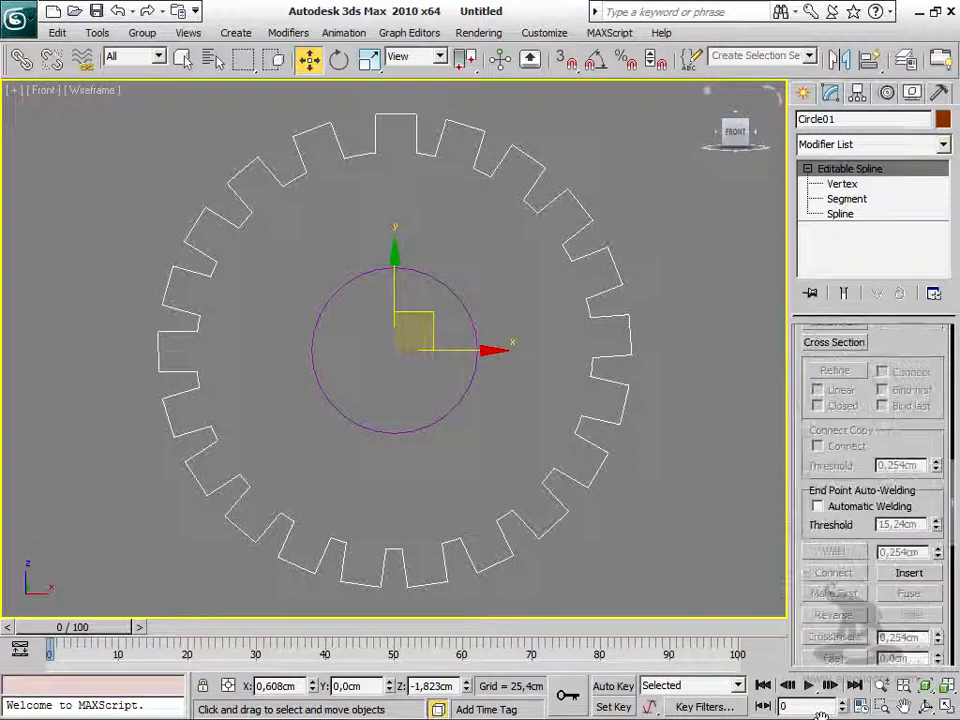
{"action": "left_click_drag", "start_coordinate": [893, 336], "coordinate": [900, 456]}
{"action": "left_click", "coordinate": [834, 414]}
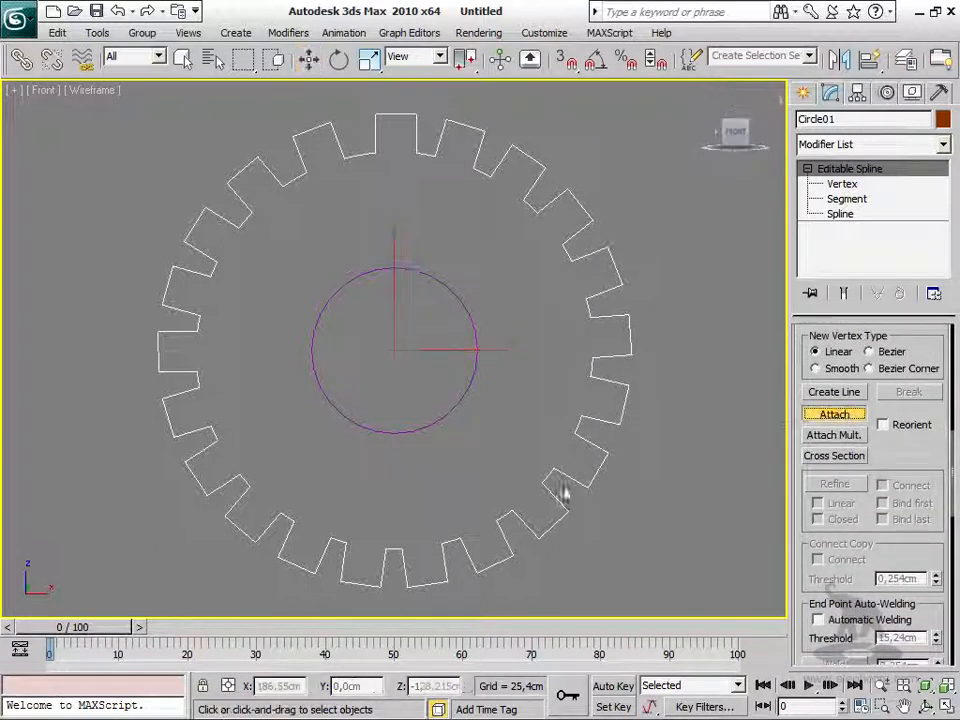
{"action": "left_click", "coordinate": [476, 371]}
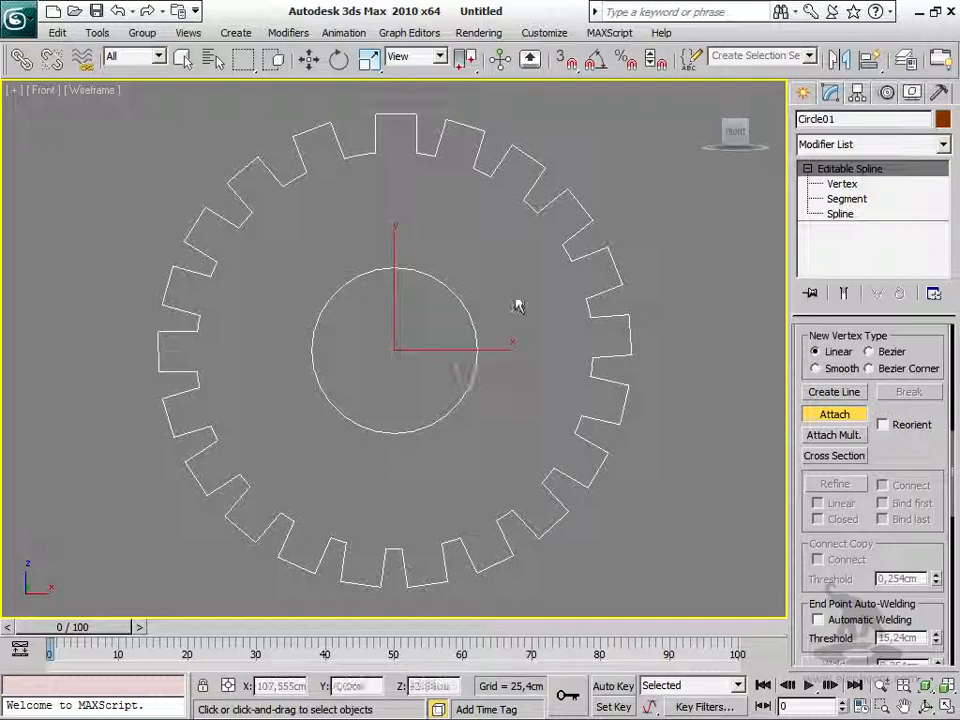
In the Perspective view, apply an Extrude modifier of 63.5 cm to the gear spline and display it shaded.
{"action": "key", "text": "p"}
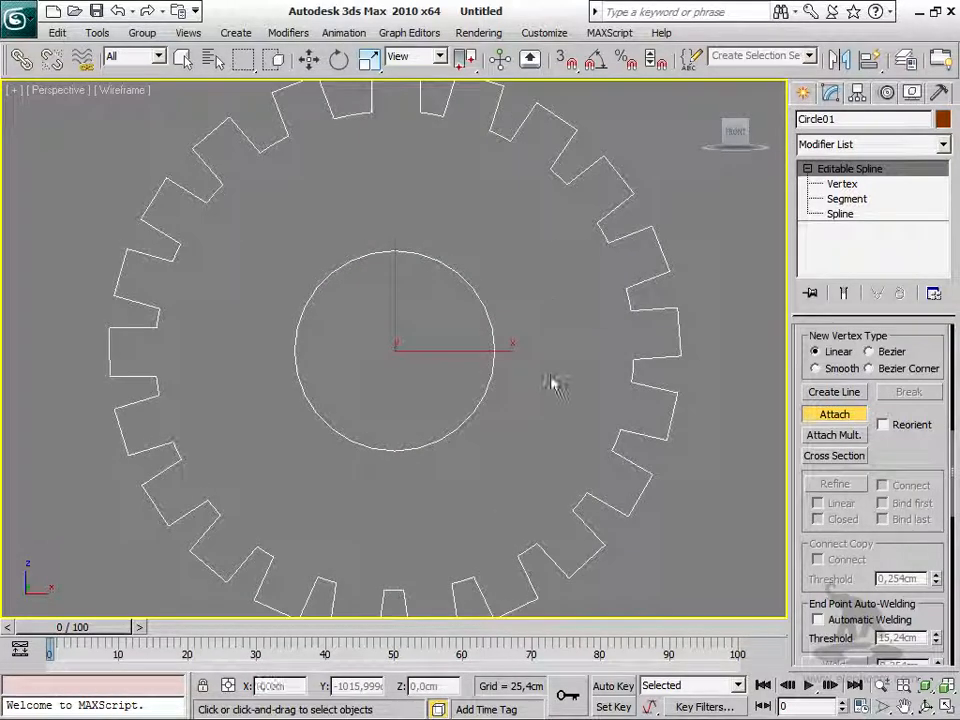
{"action": "middle_click_drag", "start_coordinate": [430, 390], "coordinate": [485, 430], "text": "alt"}
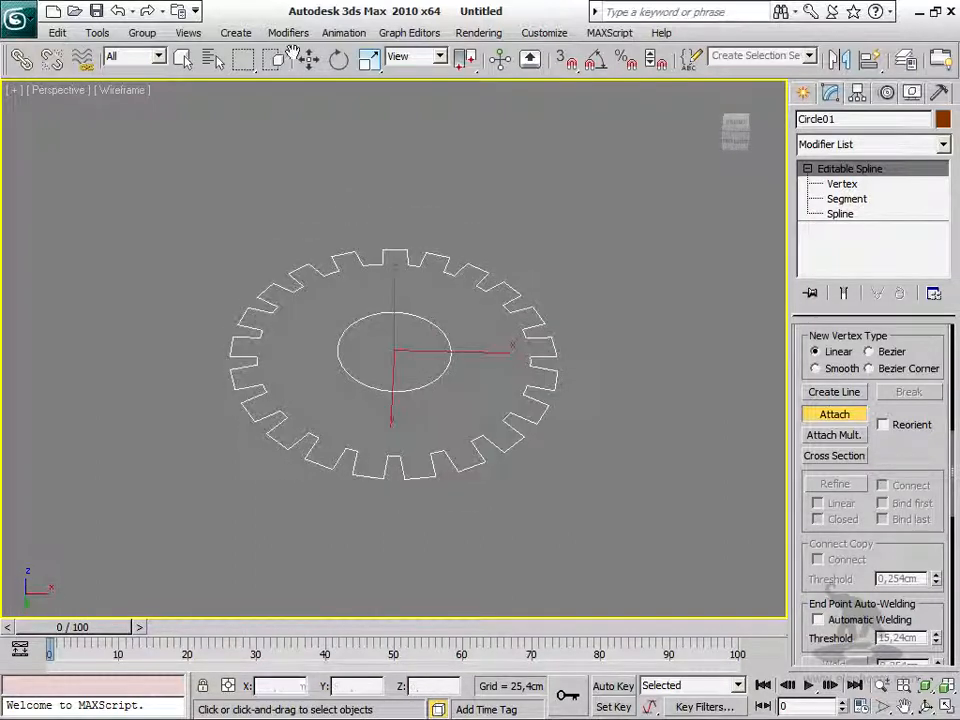
{"action": "left_click", "coordinate": [288, 32]}
{"action": "mouse_move", "coordinate": [318, 97]}
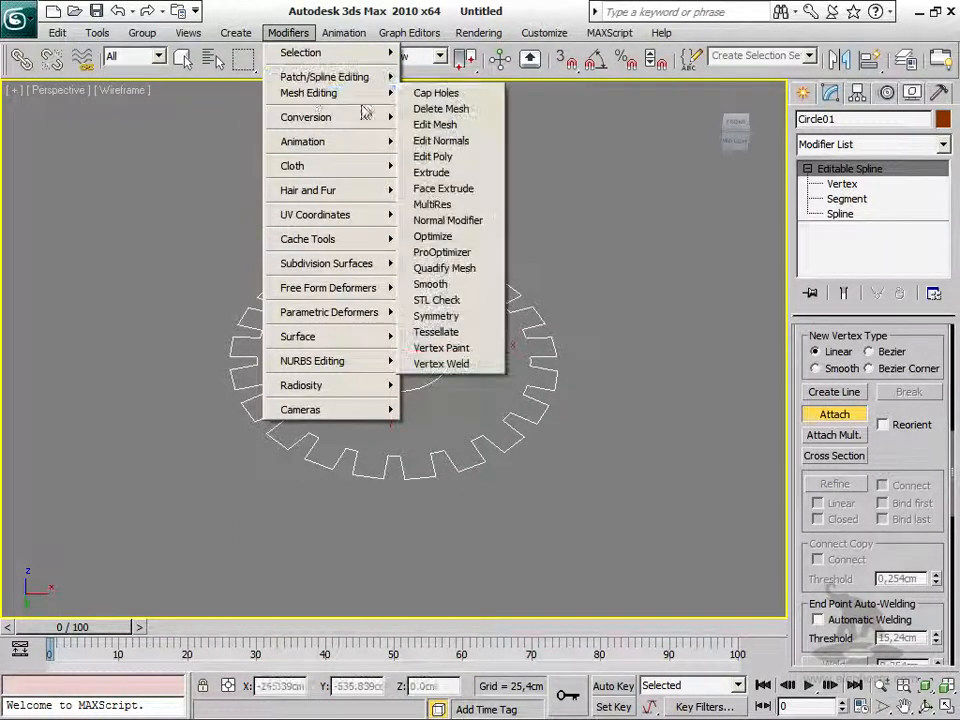
{"action": "left_click", "coordinate": [432, 173]}
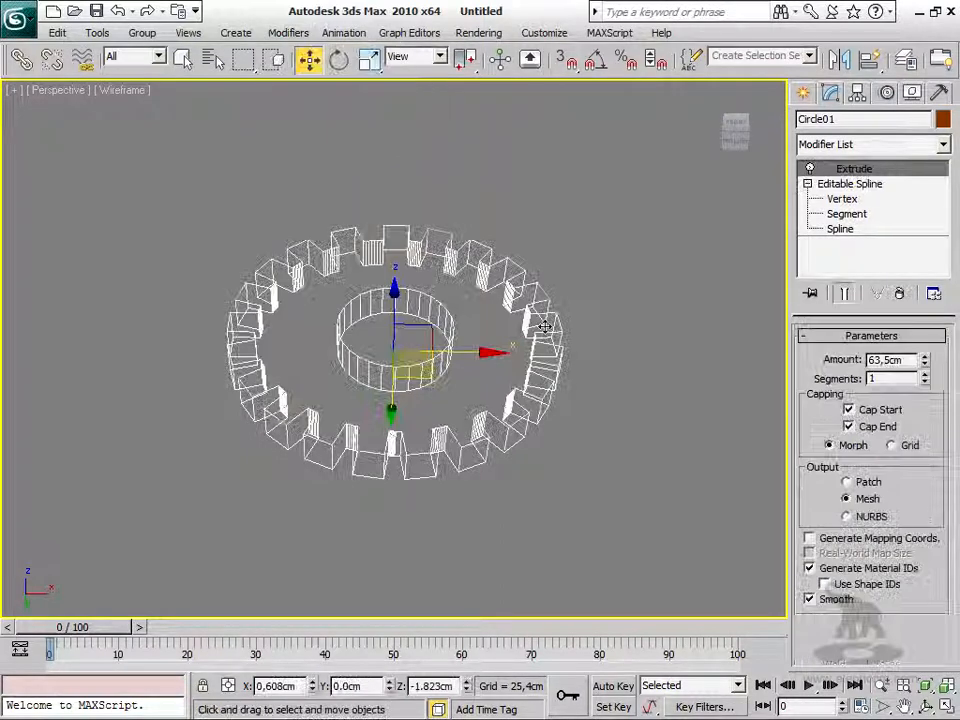
{"action": "key", "text": "F3"}
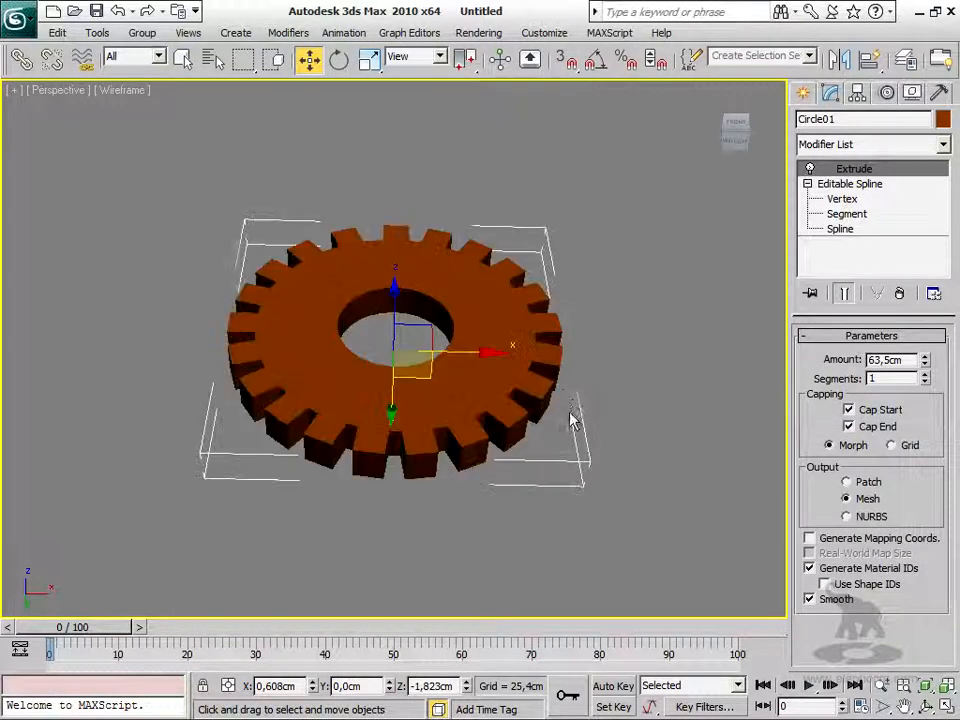
{"action": "middle_click_drag", "start_coordinate": [537, 386], "coordinate": [428, 373], "text": "alt"}
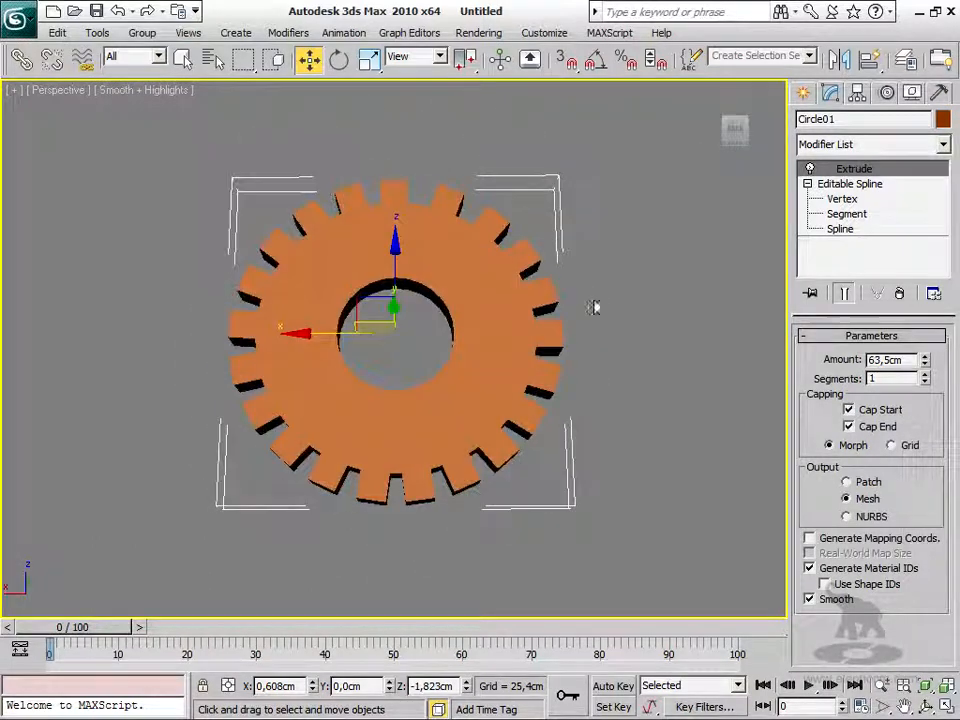
With the end result shown, select the inner circle at Spline level and scale it up to widen the gear's hole.
{"action": "left_click", "coordinate": [853, 186]}
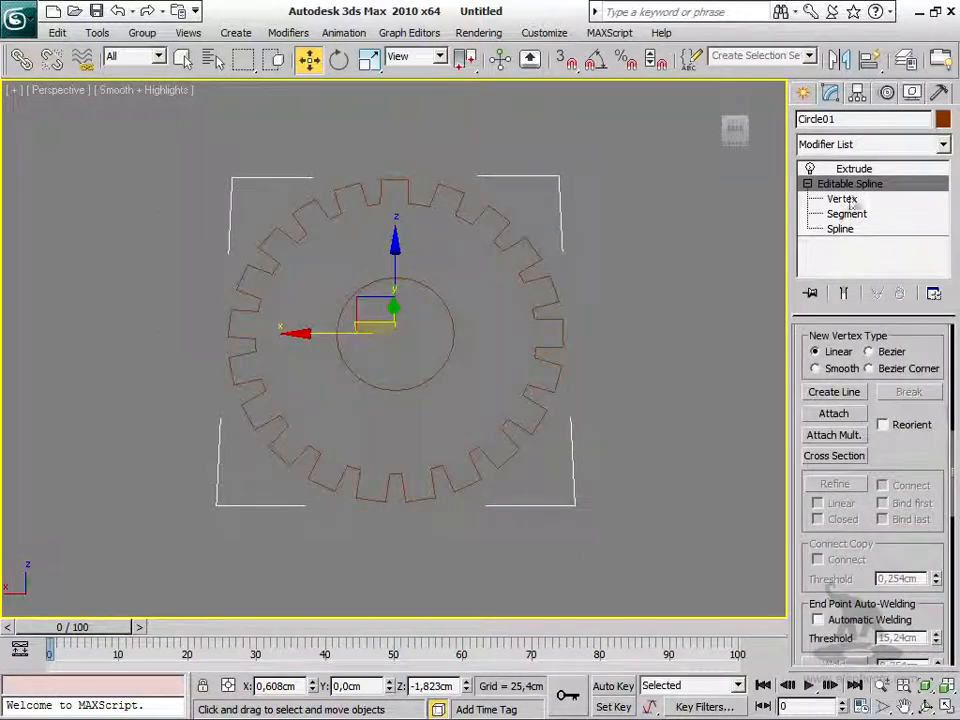
{"action": "left_click", "coordinate": [843, 292]}
{"action": "middle_click_drag", "start_coordinate": [620, 430], "coordinate": [394, 315], "text": "alt"}
{"action": "left_click", "coordinate": [843, 229]}
{"action": "left_click", "coordinate": [438, 302]}
{"action": "right_click", "coordinate": [437, 300]}
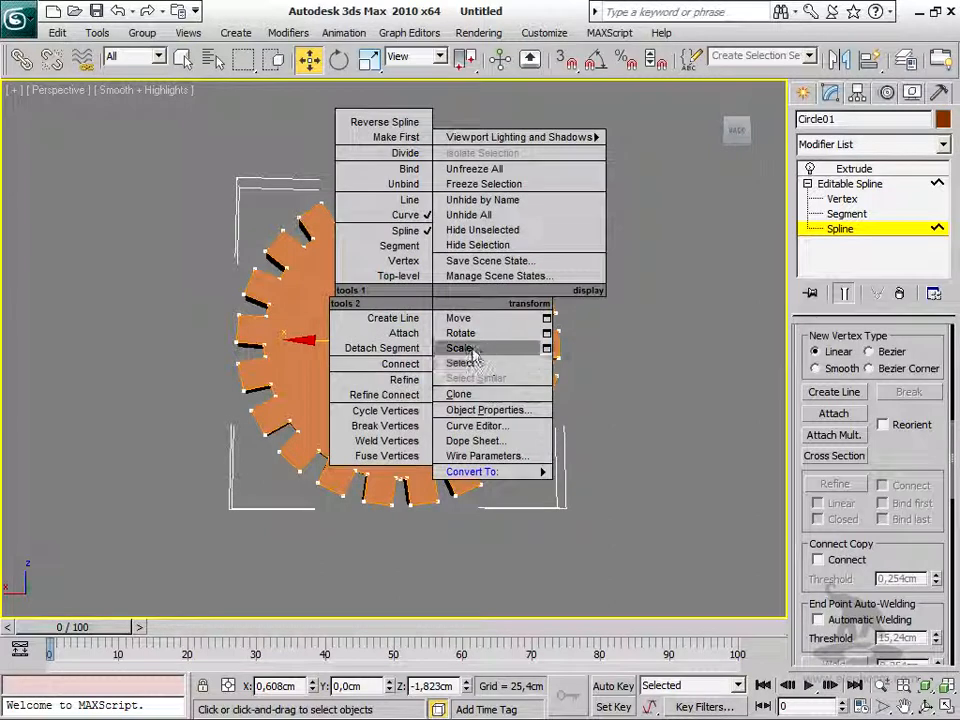
{"action": "left_click", "coordinate": [460, 348]}
{"action": "left_click_drag", "start_coordinate": [391, 352], "coordinate": [397, 278]}
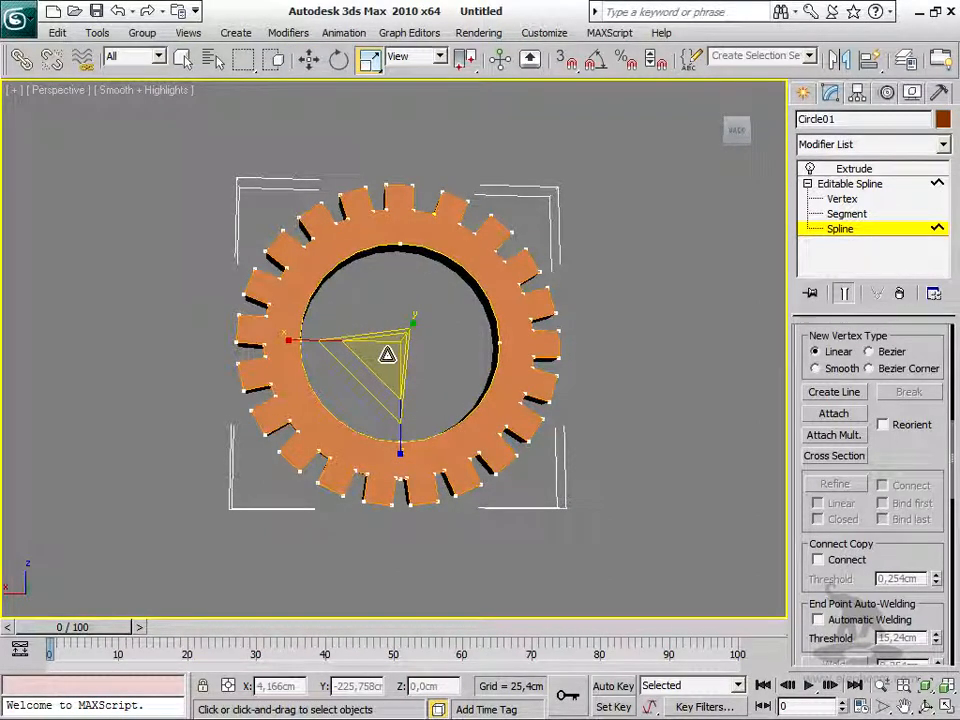
Scale-copy the inner circle into two smaller concentric circles, forming a hub with a small hole, and return to the Extrude level.
{"action": "left_click_drag", "start_coordinate": [388, 356], "coordinate": [391, 379]}
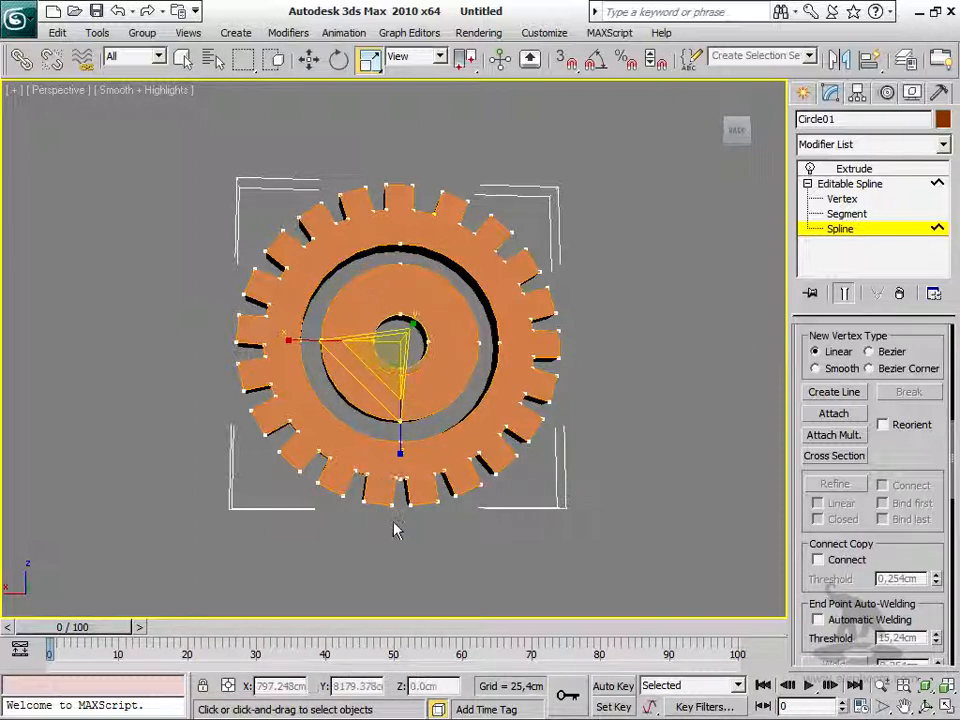
{"action": "left_click", "coordinate": [856, 170]}
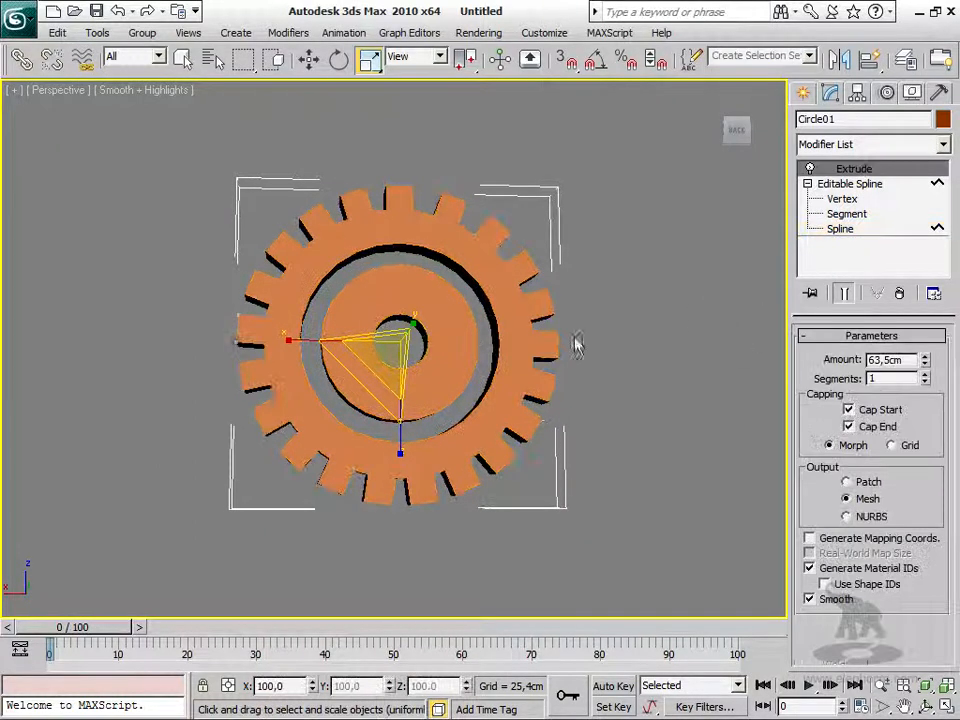
{"action": "middle_click_drag", "start_coordinate": [546, 313], "coordinate": [598, 347], "text": "alt"}
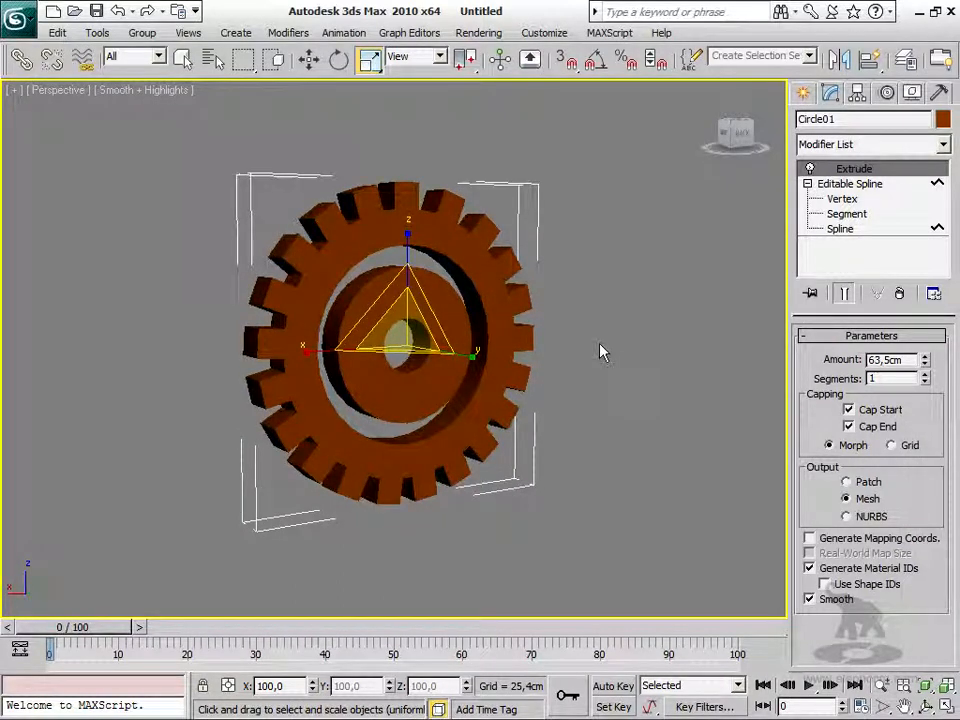